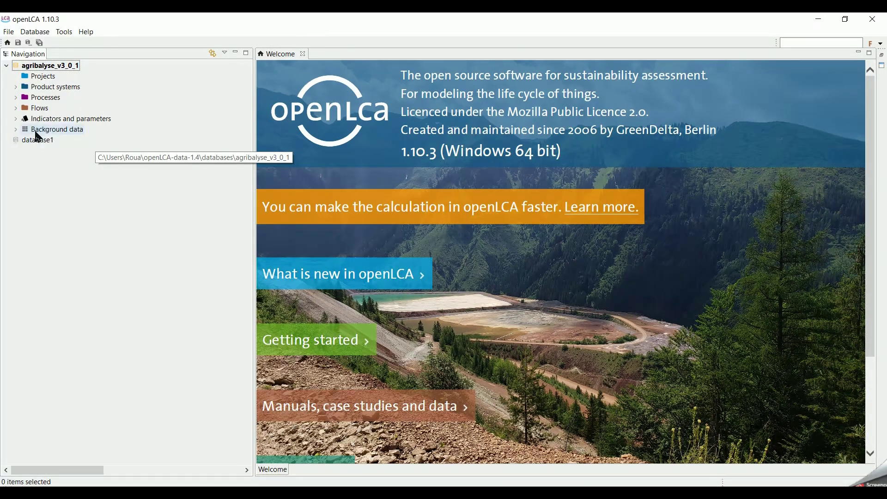
# Expand Background data to list the technical flow properties and technical unit groups
pyautogui.click(16, 130)
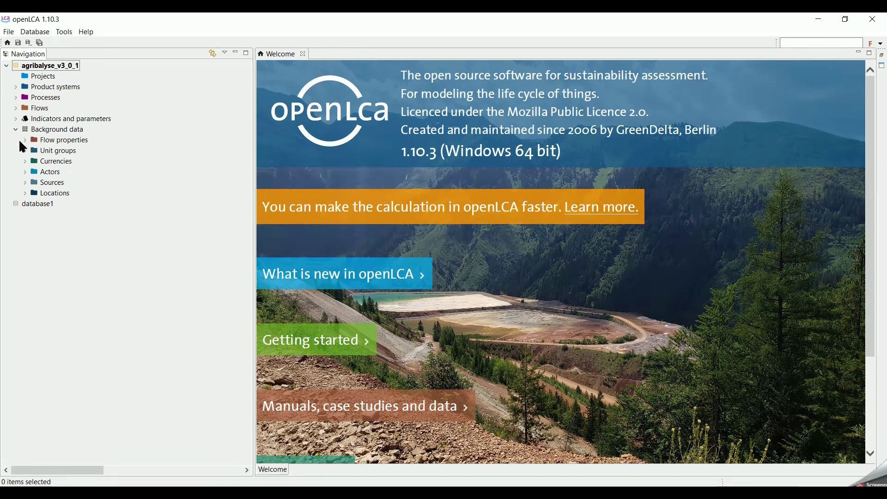
pyautogui.click(25, 141)
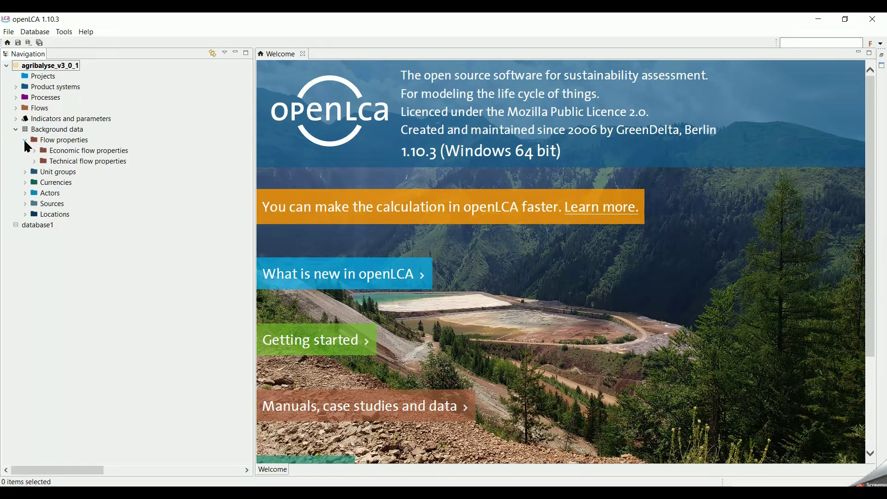
pyautogui.click(33, 161)
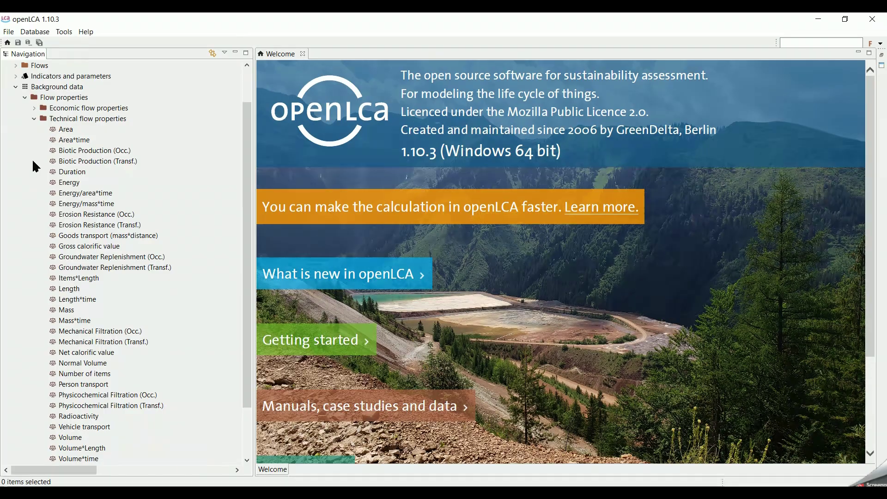
pyautogui.scroll(-2, 32, 185)
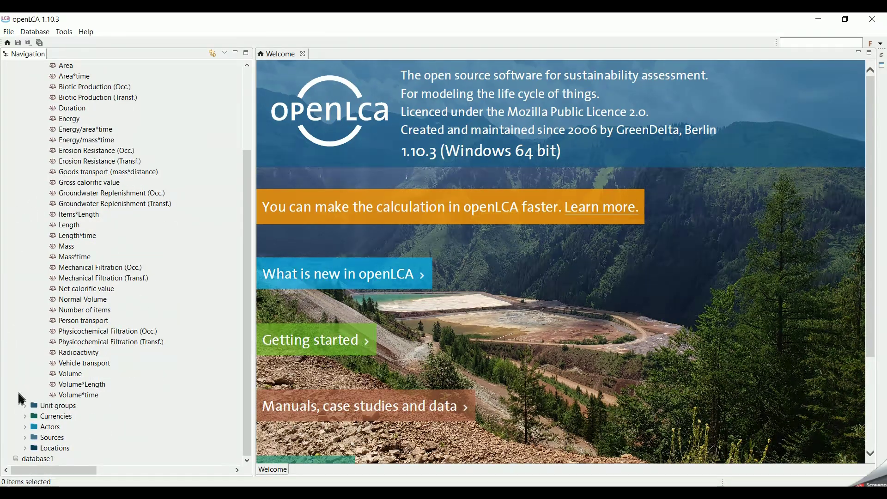
pyautogui.click(25, 406)
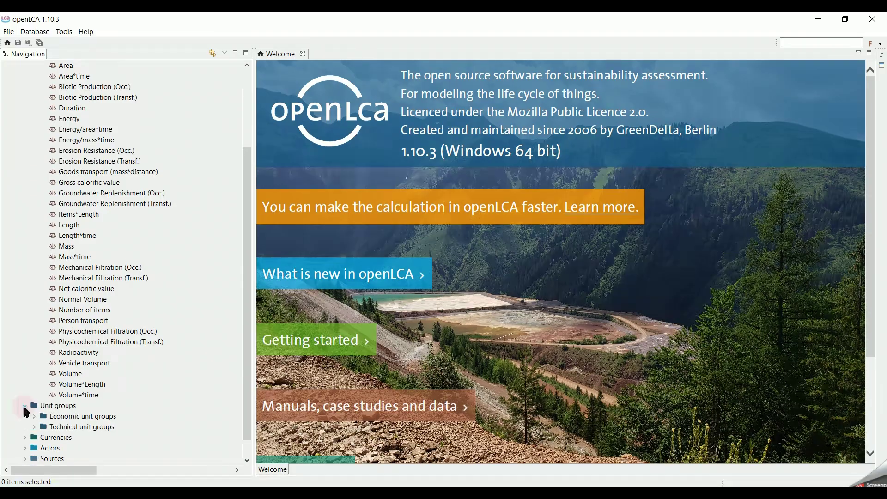
pyautogui.click(34, 427)
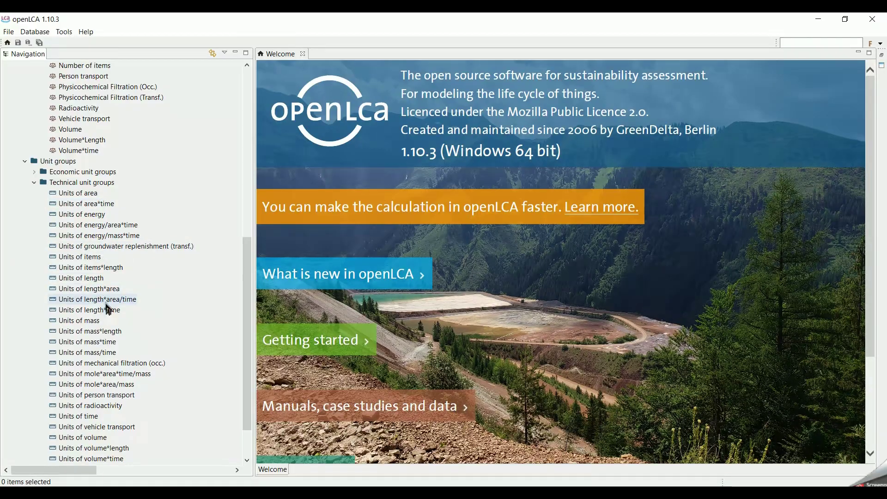
pyautogui.scroll(-2, 171, 408)
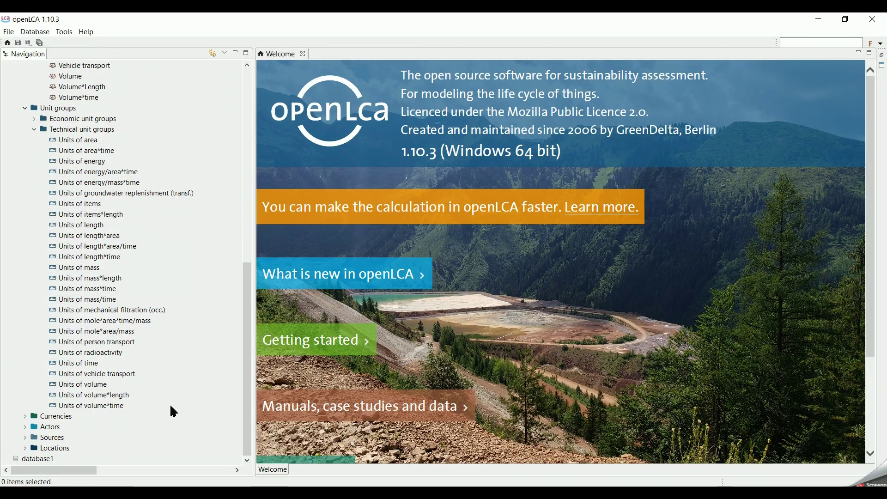
# Scroll through the database's currencies, actors, sources and locations in the Navigation tree
pyautogui.click(25, 417)
pyautogui.scroll(-2, 29, 423)
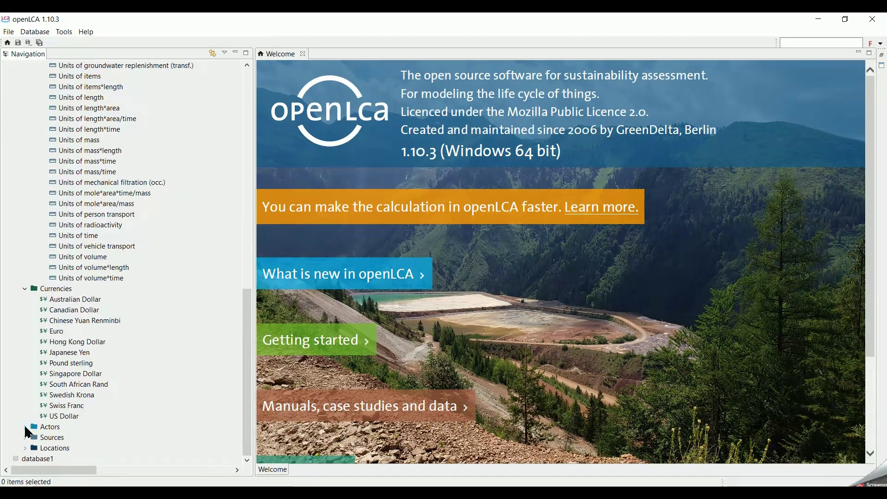
pyautogui.click(25, 427)
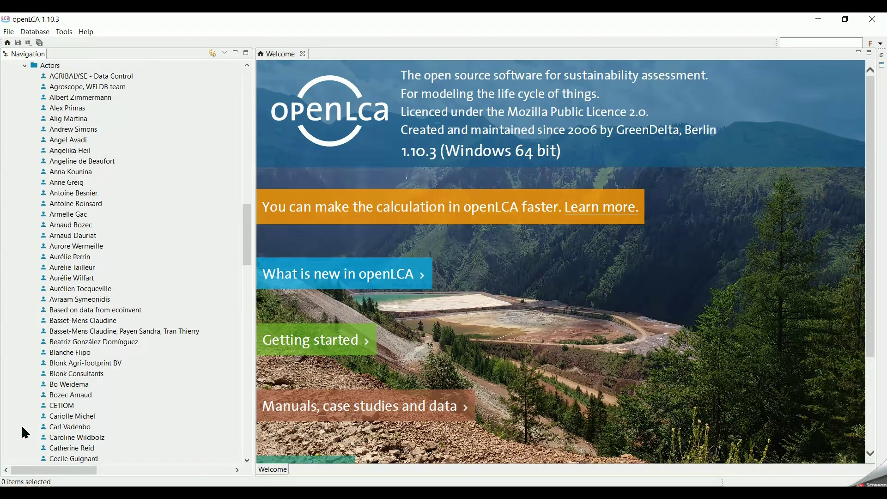
pyautogui.scroll(-20, 25, 433)
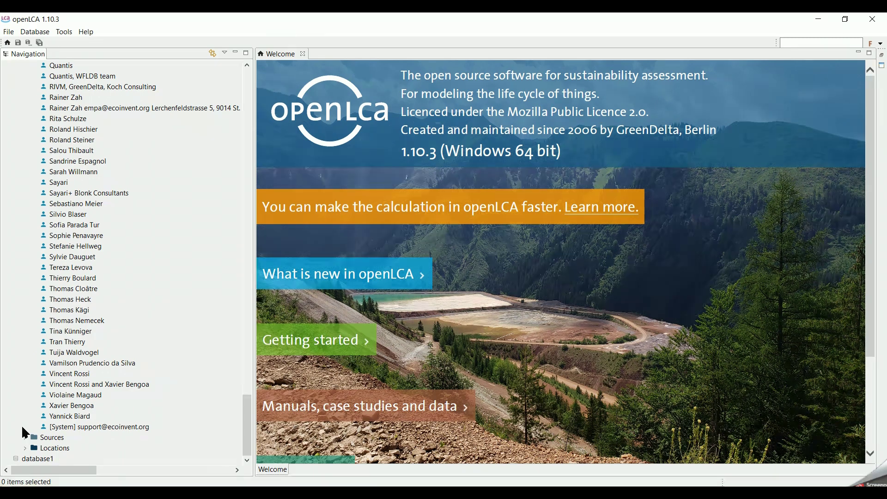
pyautogui.click(25, 438)
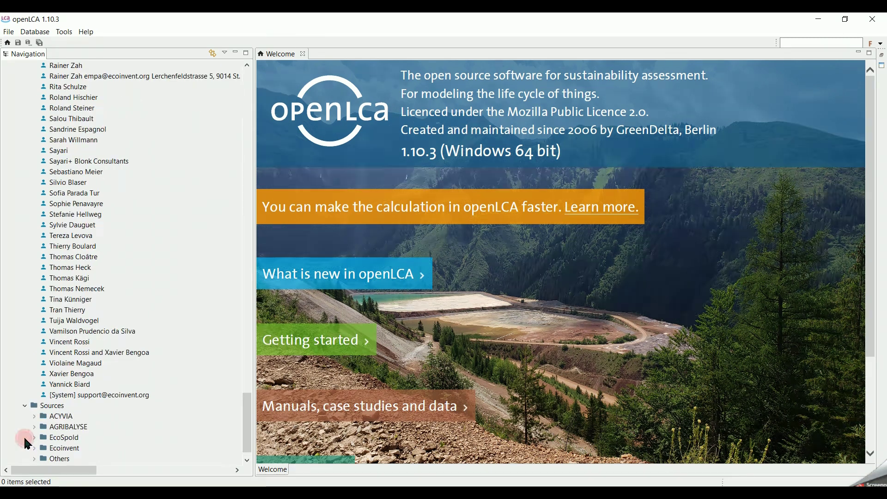
pyautogui.scroll(-1, 7, 428)
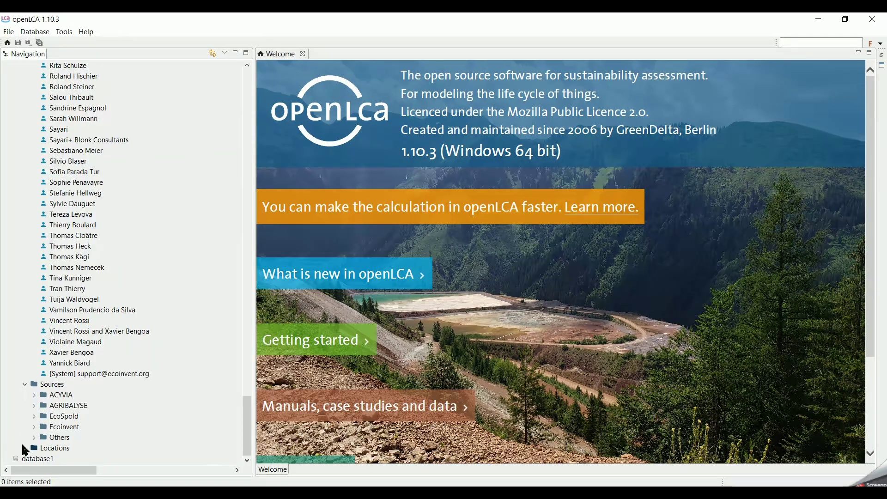
pyautogui.click(25, 448)
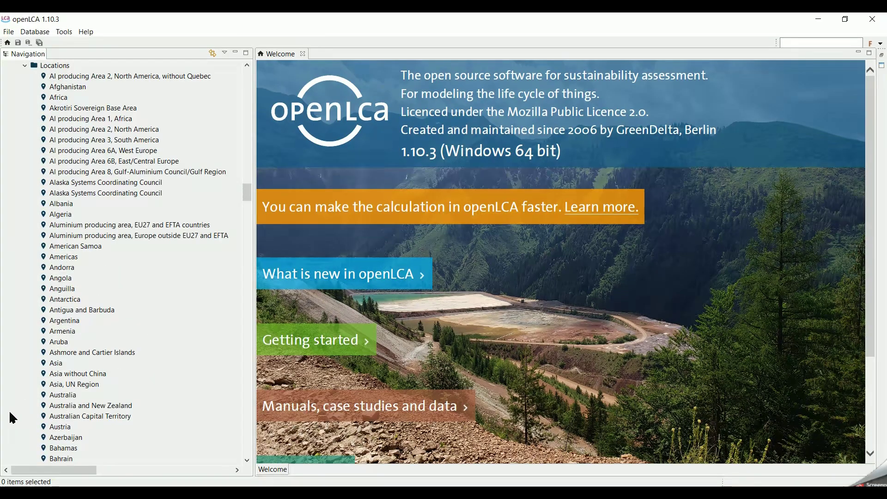
pyautogui.scroll(-17, 10, 412)
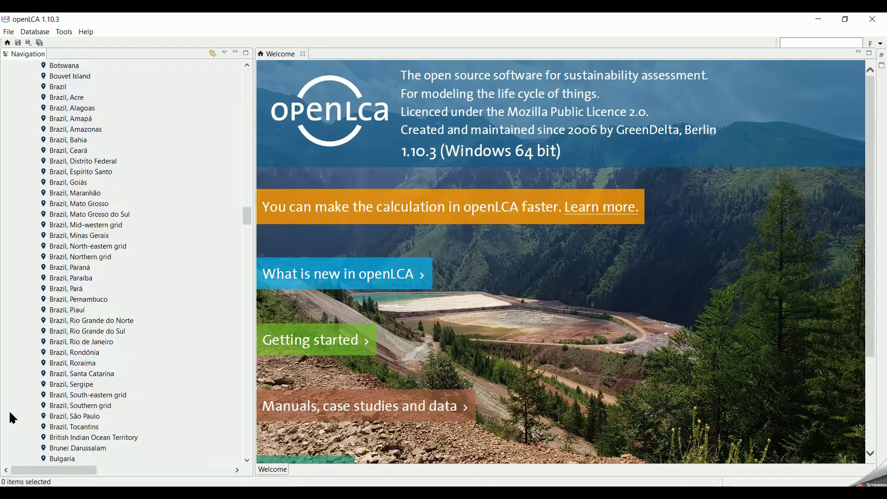
pyautogui.scroll(-20, 10, 412)
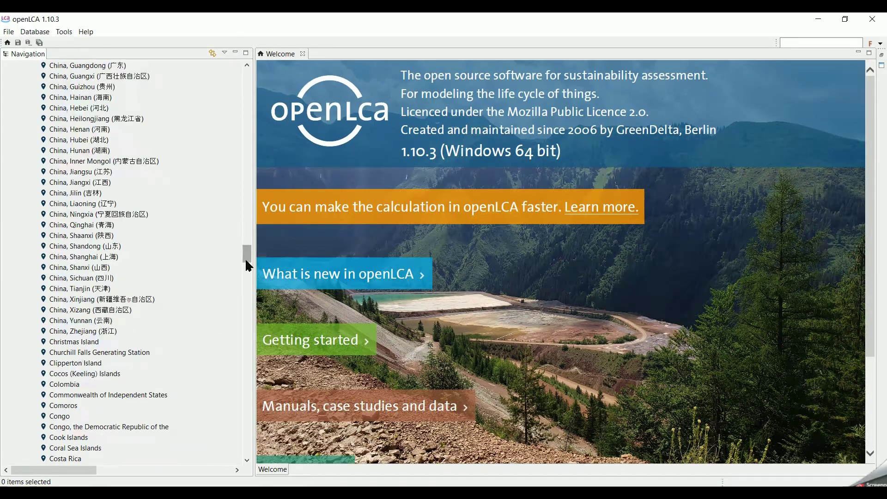
pyautogui.moveTo(246, 258); pyautogui.dragTo(247, 73)
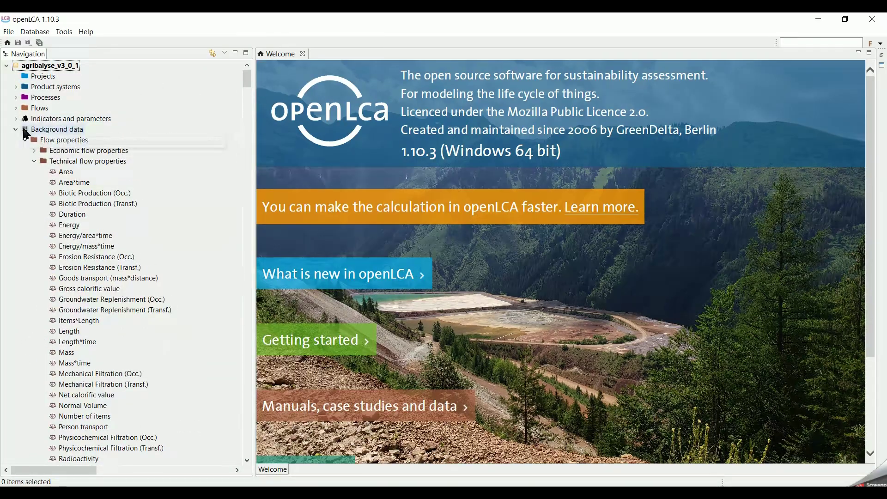
# Collapse Background data and expand Indicators and parameters to show the global parameters
pyautogui.click(17, 130)
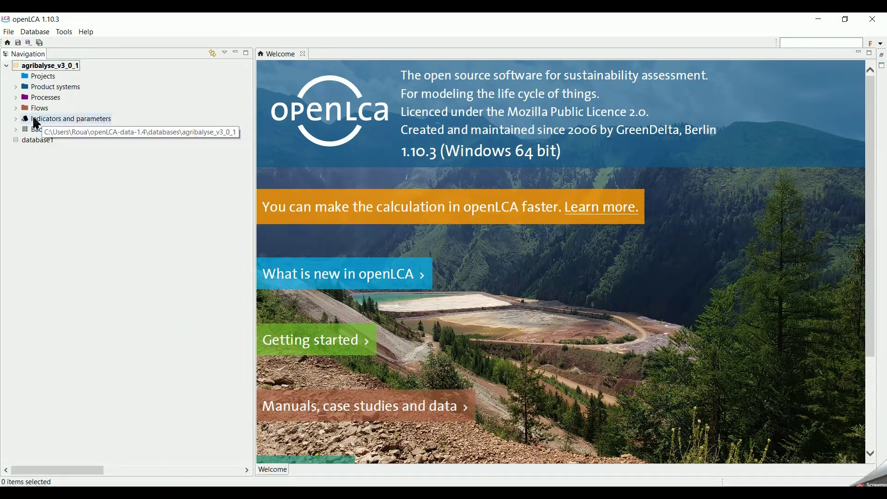
pyautogui.doubleClick(35, 119)
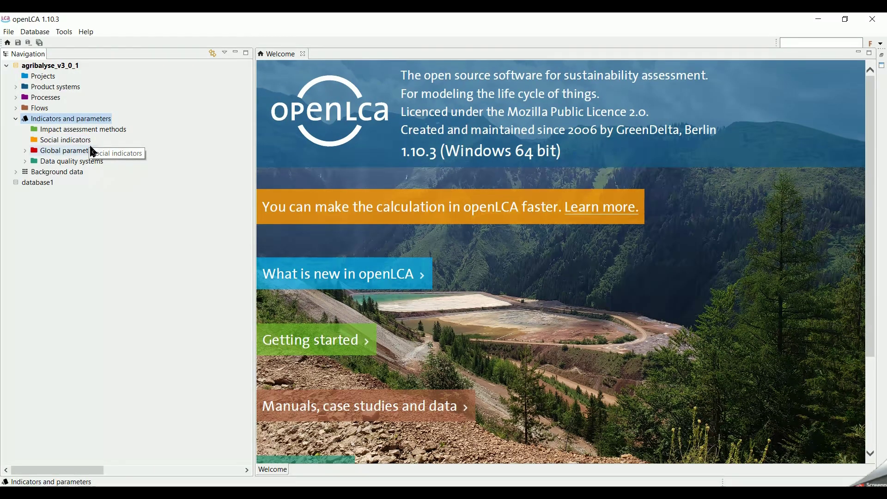
pyautogui.click(86, 150)
pyautogui.click(25, 151)
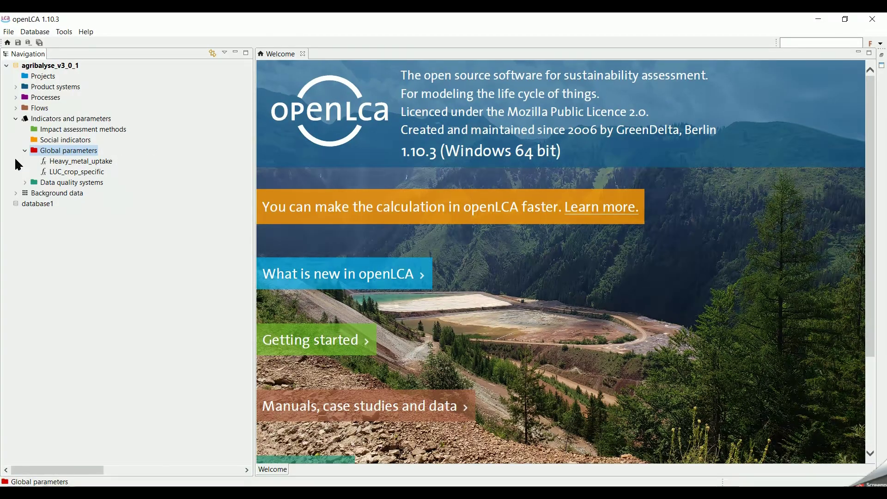
# Open the ecoinvent data quality system, scroll its indicator scores, then collapse Indicators and parameters
pyautogui.click(26, 183)
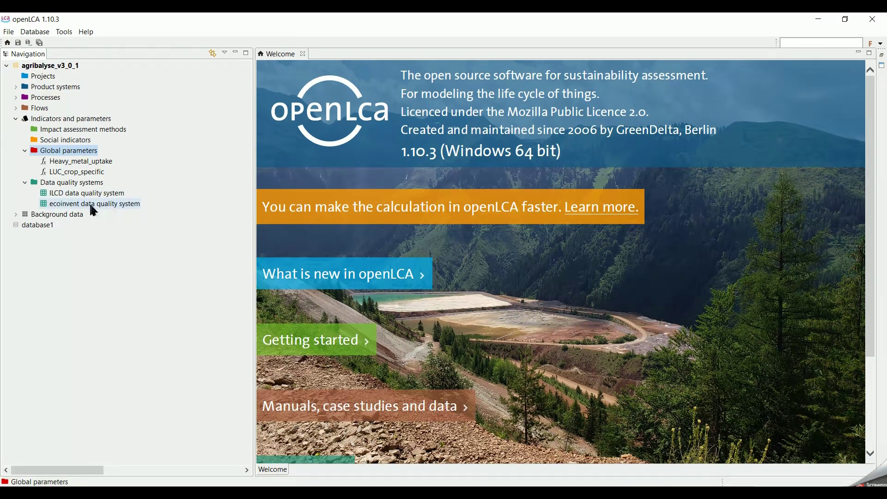
pyautogui.doubleClick(125, 203)
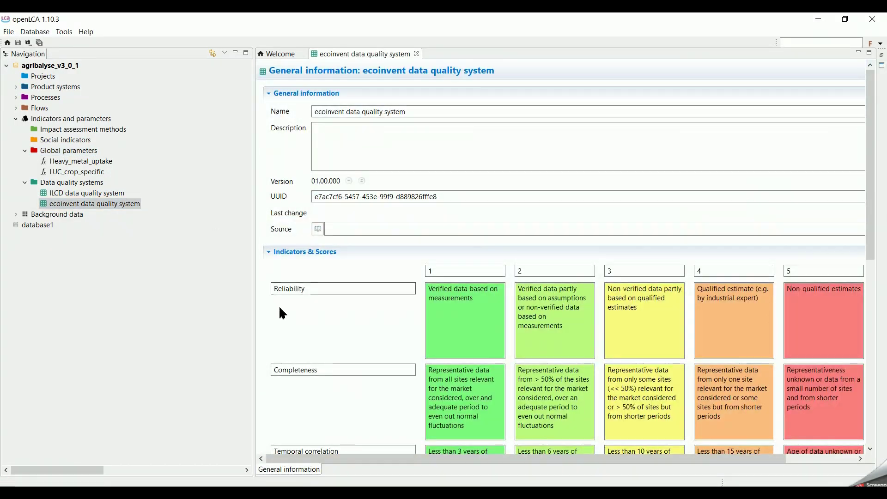
pyautogui.scroll(-3, 280, 307)
pyautogui.scroll(-3, 278, 306)
pyautogui.click(15, 118)
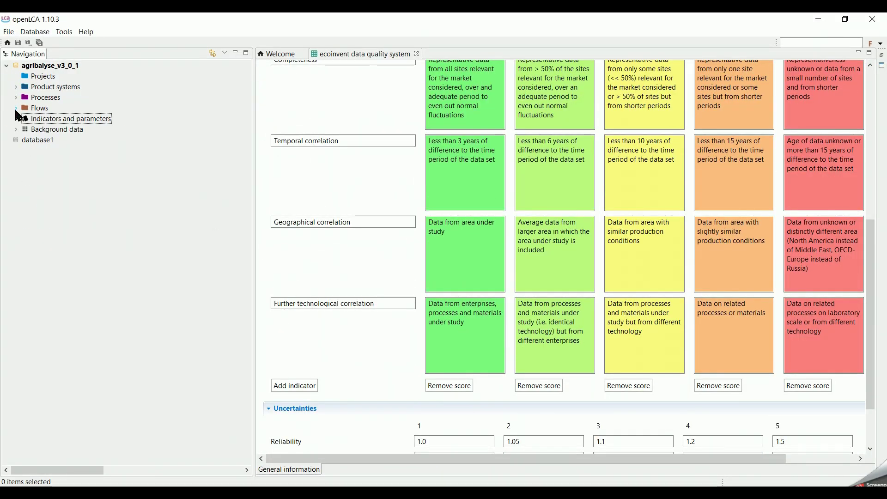
# Scroll through the Agricultural flows, then collapse Flows and expand the Processes categories
pyautogui.click(16, 108)
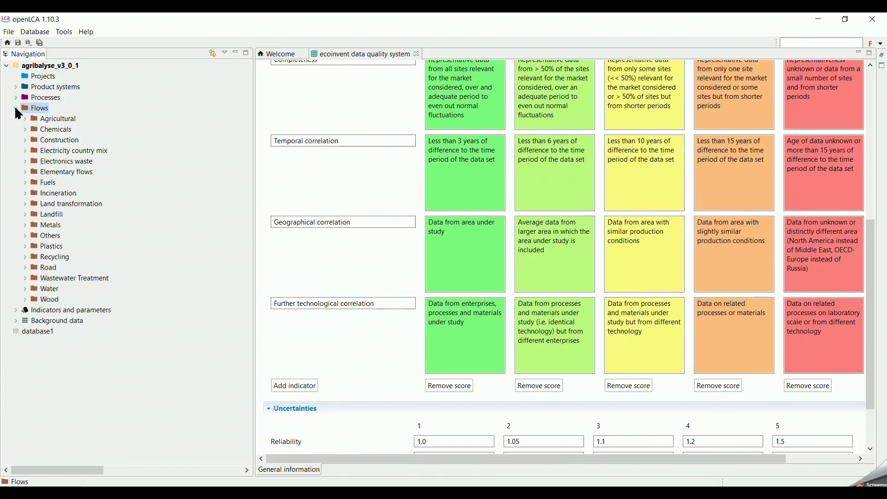
pyautogui.click(23, 119)
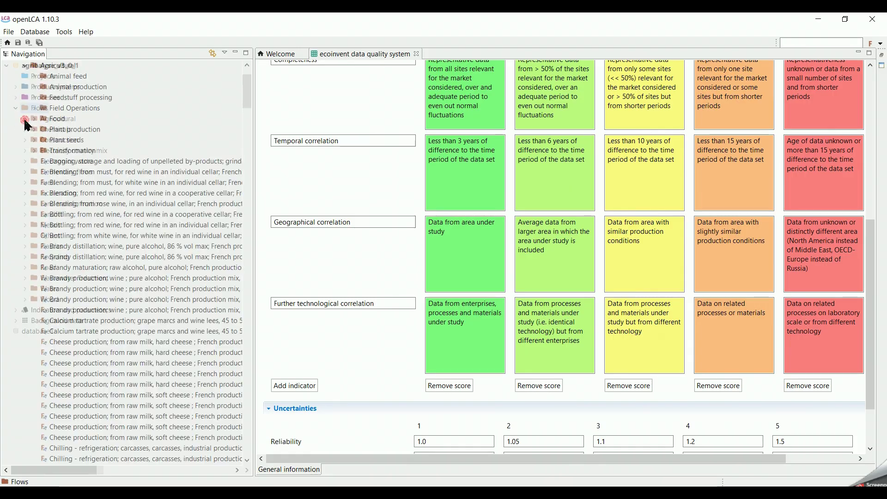
pyautogui.scroll(-10, 12, 147)
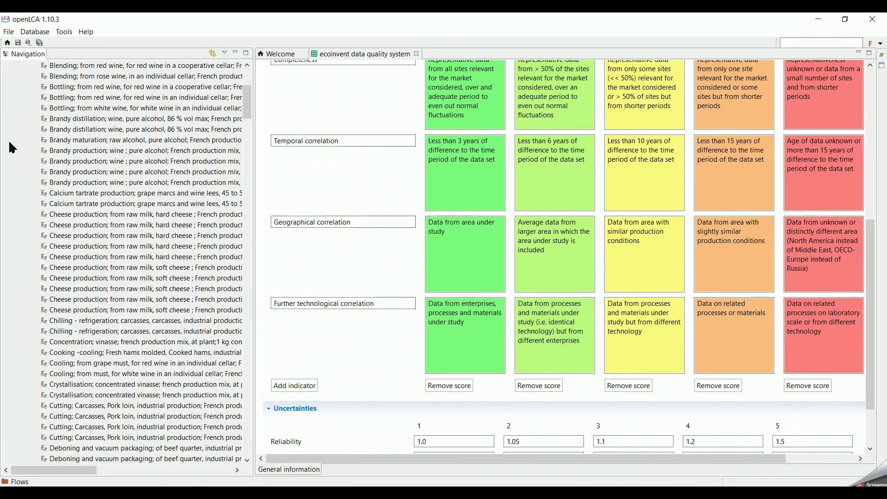
pyautogui.scroll(-2, 13, 149)
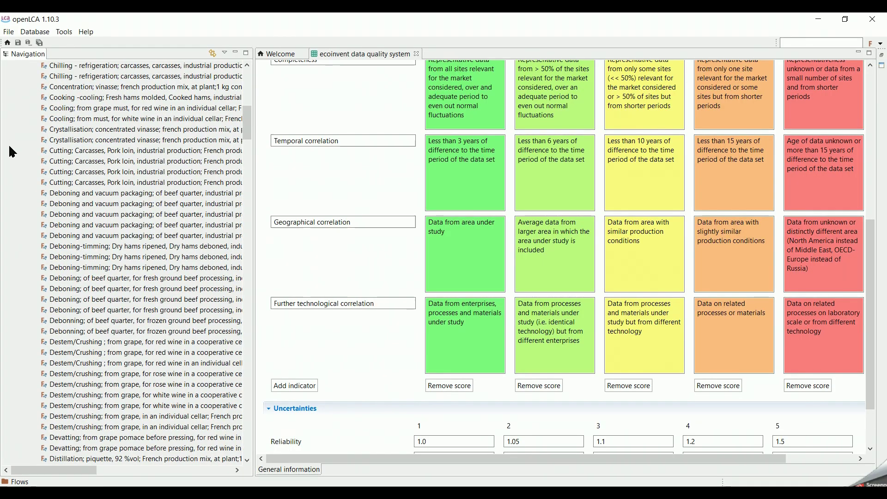
pyautogui.scroll(13, 12, 152)
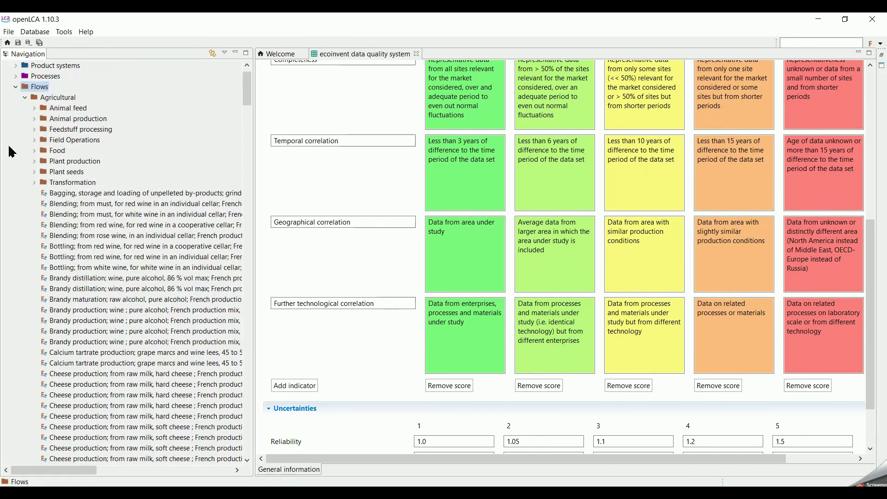
pyautogui.click(16, 108)
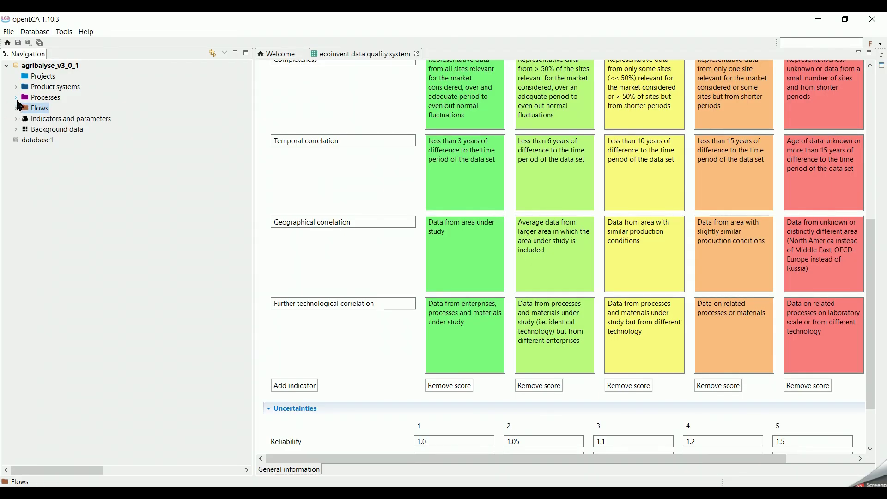
pyautogui.click(16, 97)
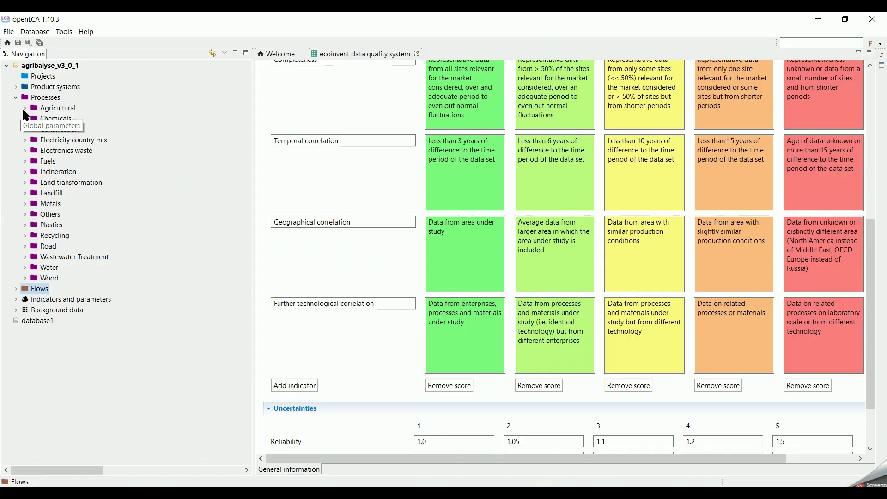
# Expand Agricultural > Food > Recipes and open 'Almond cake, at plant - FR'
pyautogui.click(25, 109)
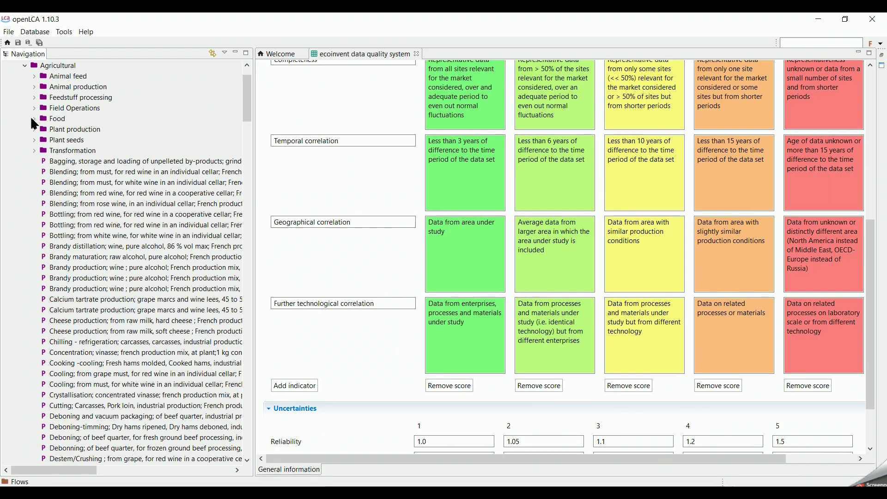
pyautogui.click(35, 119)
pyautogui.click(43, 173)
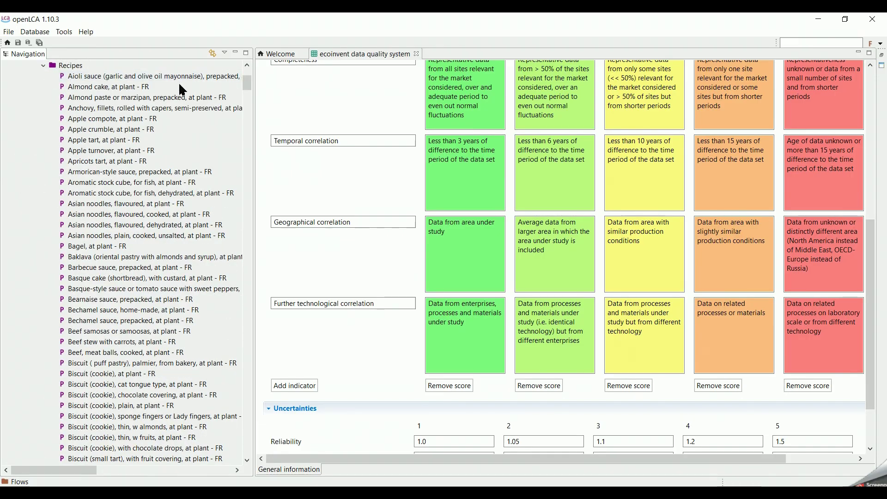
pyautogui.click(140, 88)
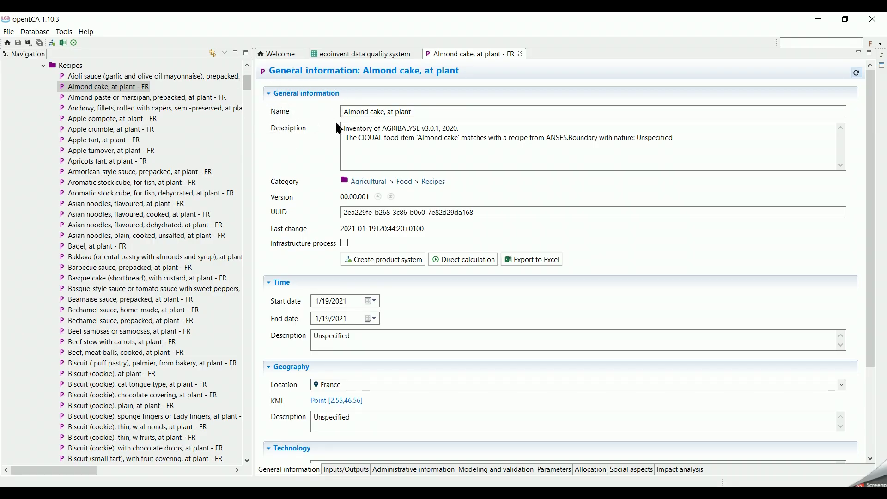
# Look over the process's general information fields and scroll the list of possible locations
pyautogui.click(353, 141)
pyautogui.click(316, 136)
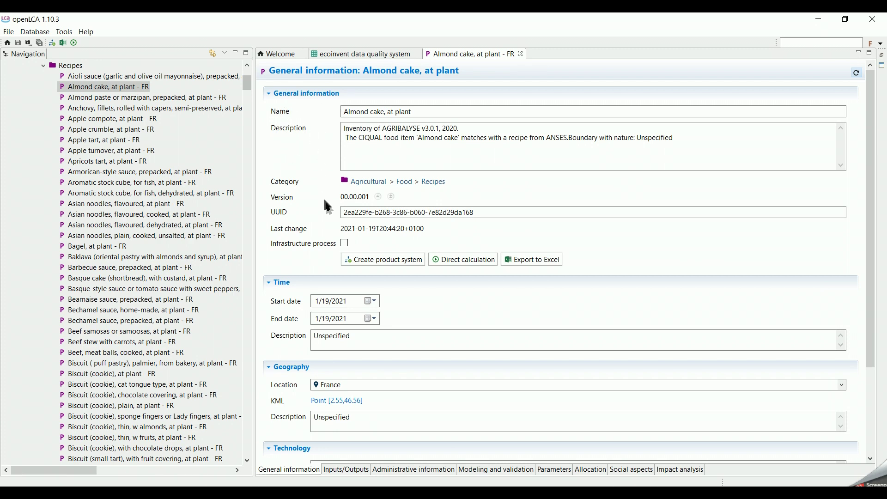
pyautogui.click(272, 221)
pyautogui.click(301, 288)
pyautogui.scroll(-1, 301, 288)
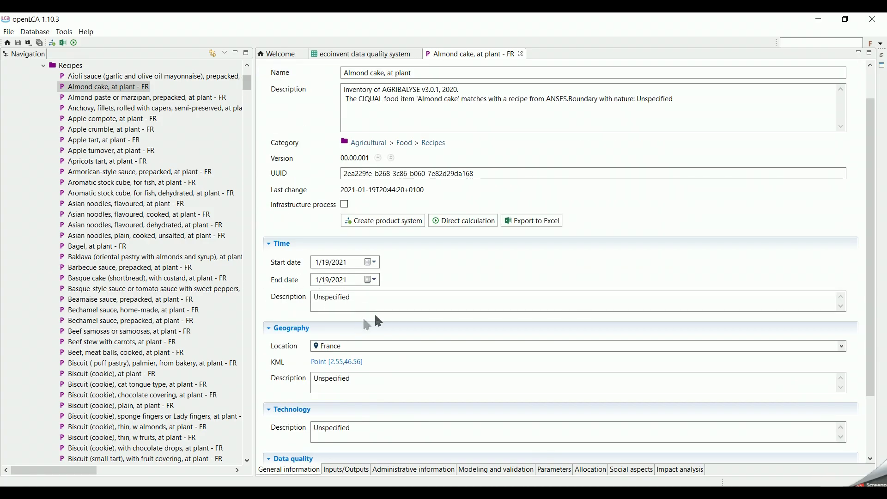
pyautogui.click(415, 345)
pyautogui.scroll(-1, 456, 382)
pyautogui.scroll(-2, 457, 383)
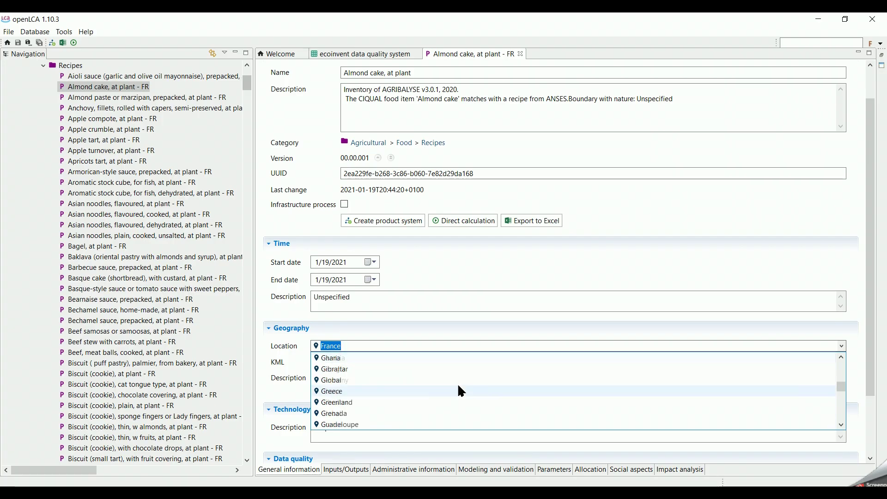
pyautogui.scroll(-2, 458, 384)
pyautogui.scroll(-2, 461, 391)
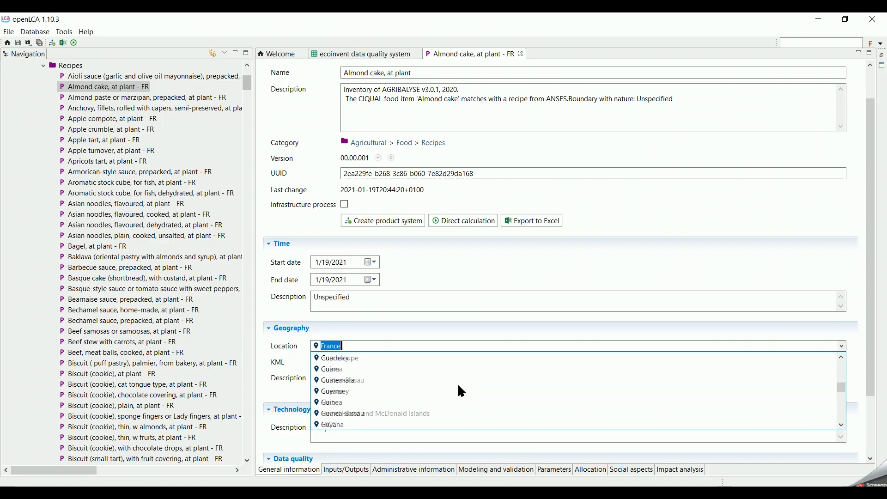
pyautogui.scroll(-1, 342, 394)
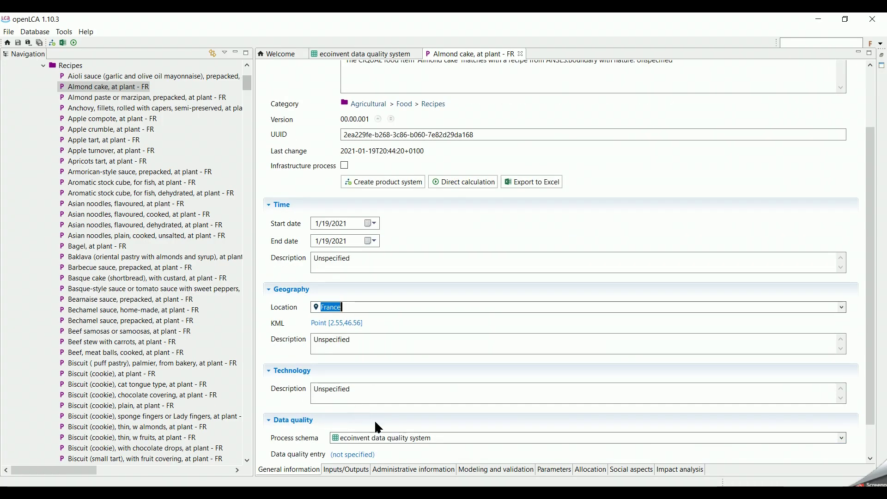
# Choose ILCD data quality system as the process schema, then view the Inputs/Outputs
pyautogui.click(406, 438)
pyautogui.click(408, 467)
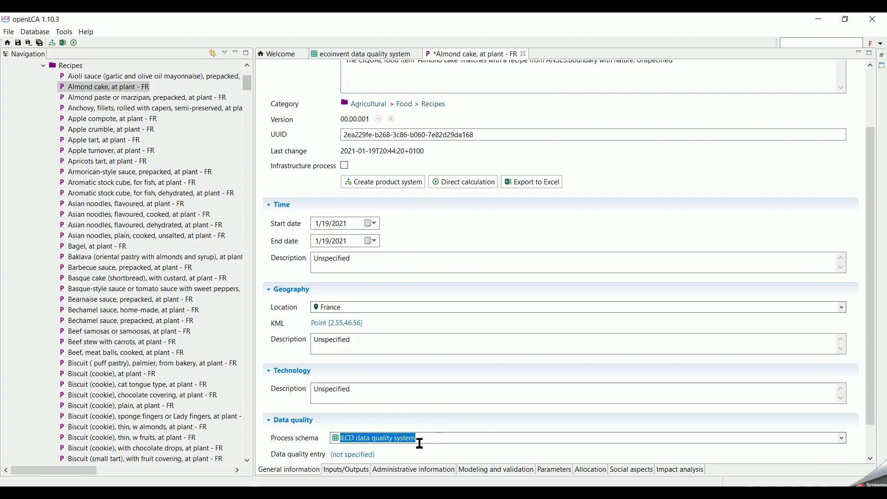
pyautogui.scroll(-2, 435, 439)
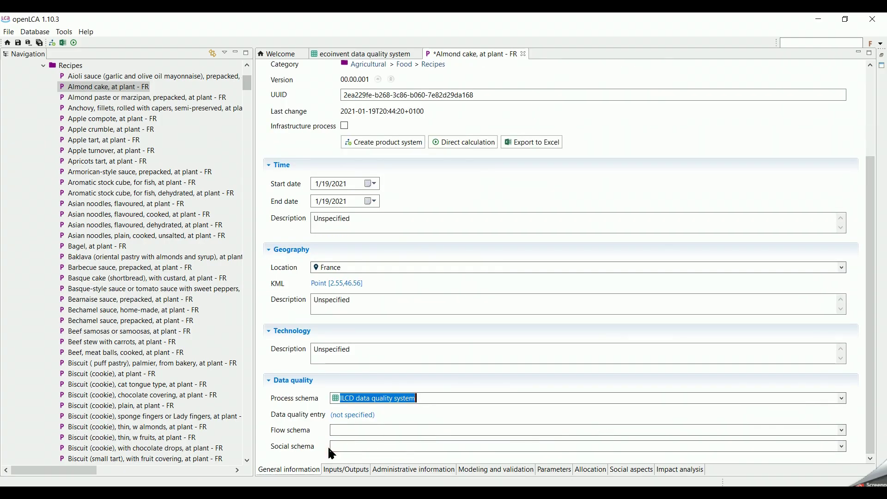
pyautogui.click(339, 470)
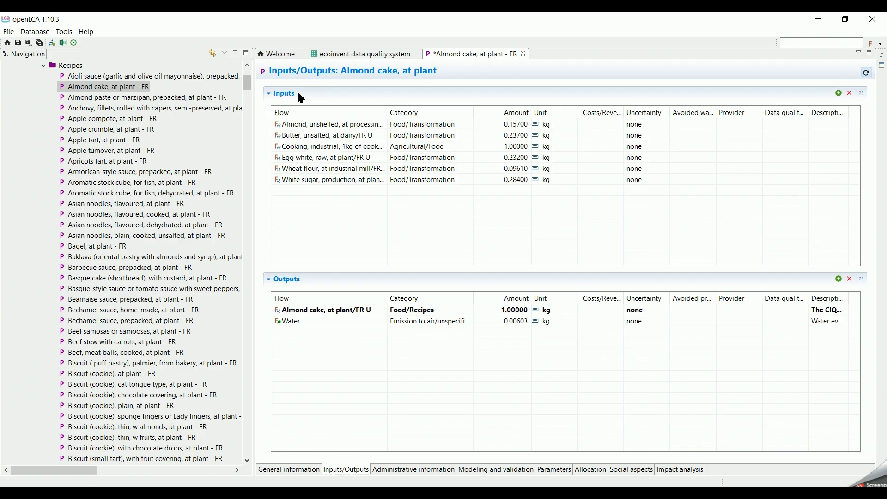
pyautogui.click(327, 124)
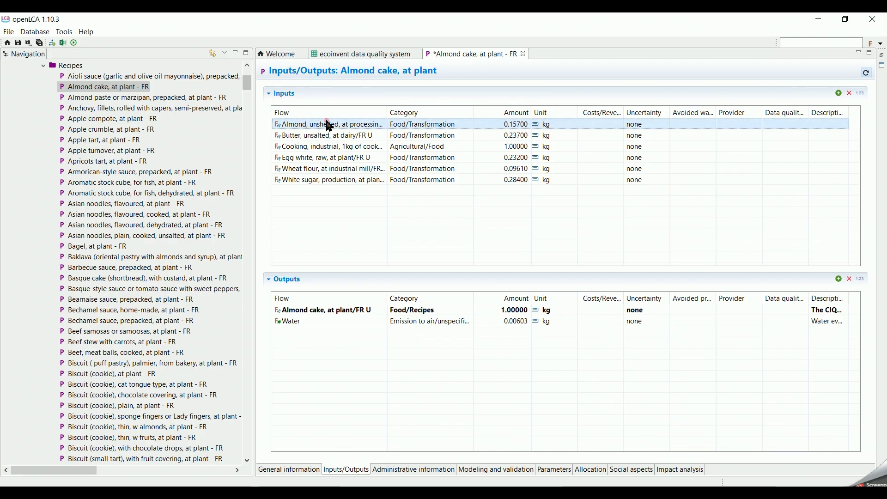
pyautogui.click(348, 134)
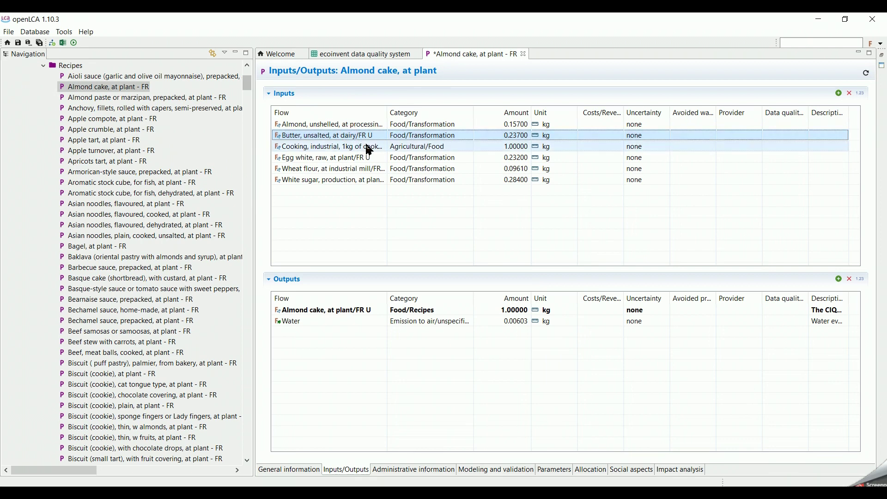
pyautogui.click(365, 146)
pyautogui.click(373, 158)
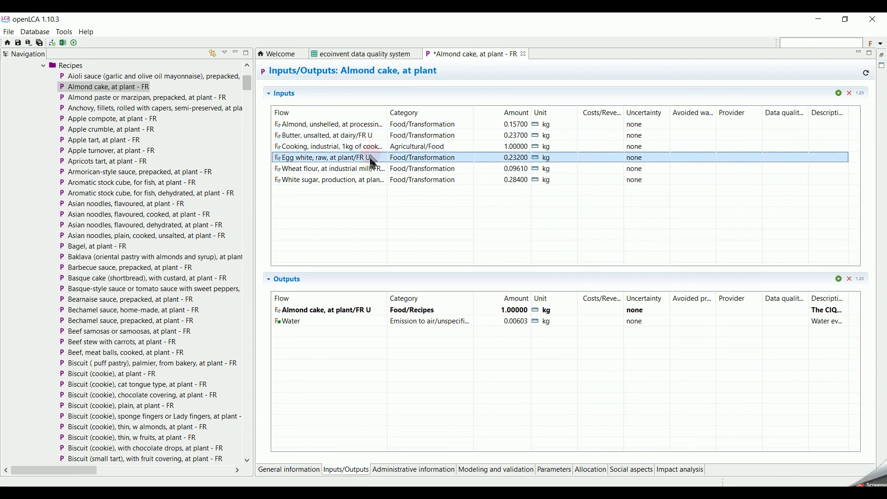
pyautogui.click(375, 169)
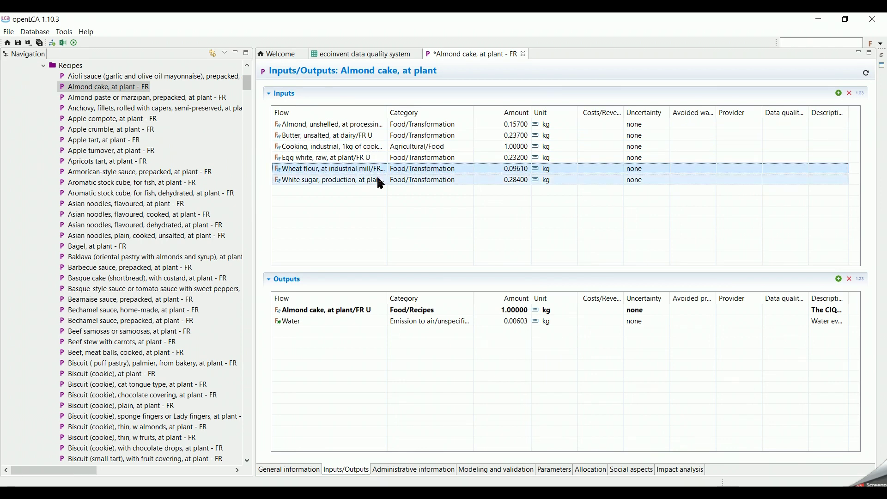
pyautogui.click(376, 180)
pyautogui.click(496, 113)
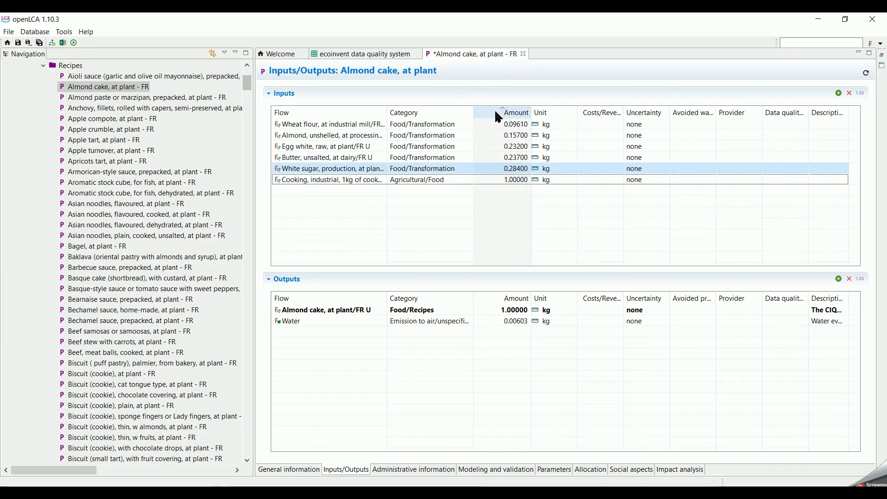
pyautogui.click(560, 113)
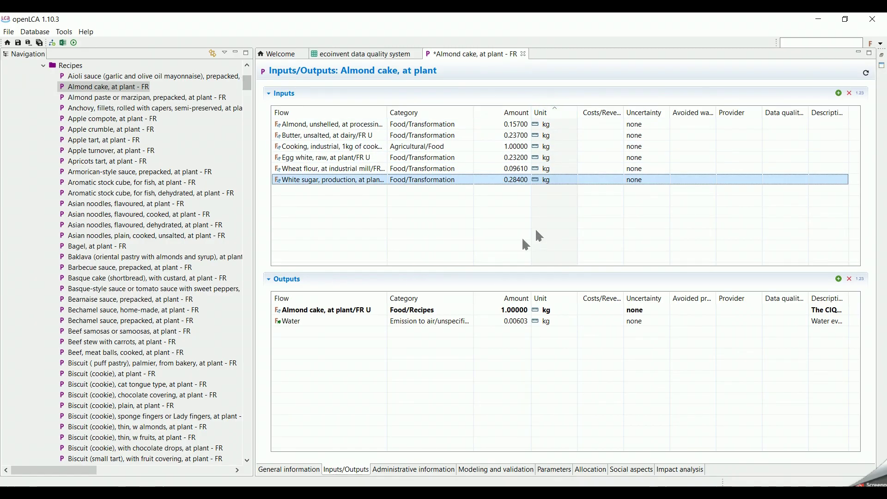
pyautogui.click(342, 310)
pyautogui.hotkey('ctrl', 'a')
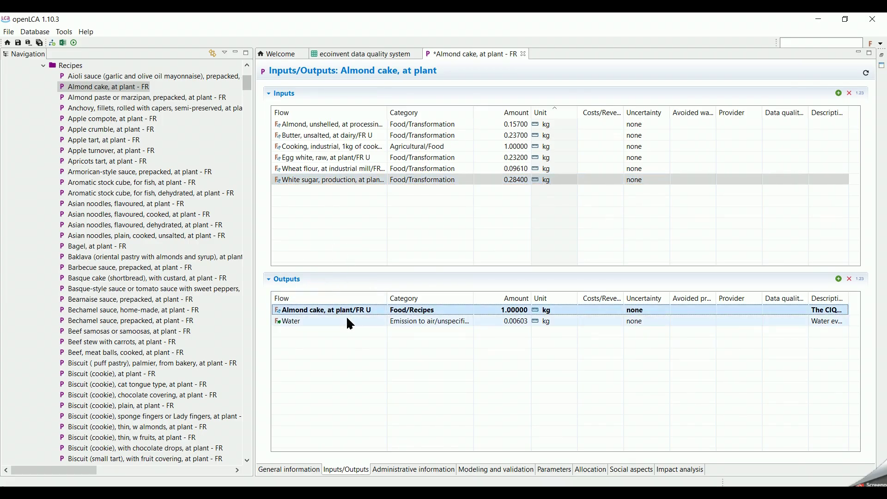
pyautogui.click(508, 300)
pyautogui.click(563, 299)
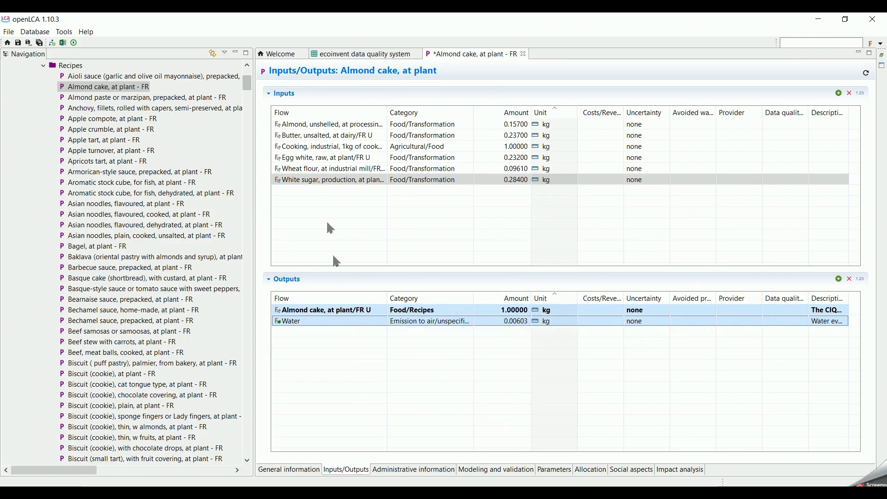
# Open the Egg white, raw, at plant/FR U flow and scroll its Consumed by and Produced by lists
pyautogui.doubleClick(317, 159)
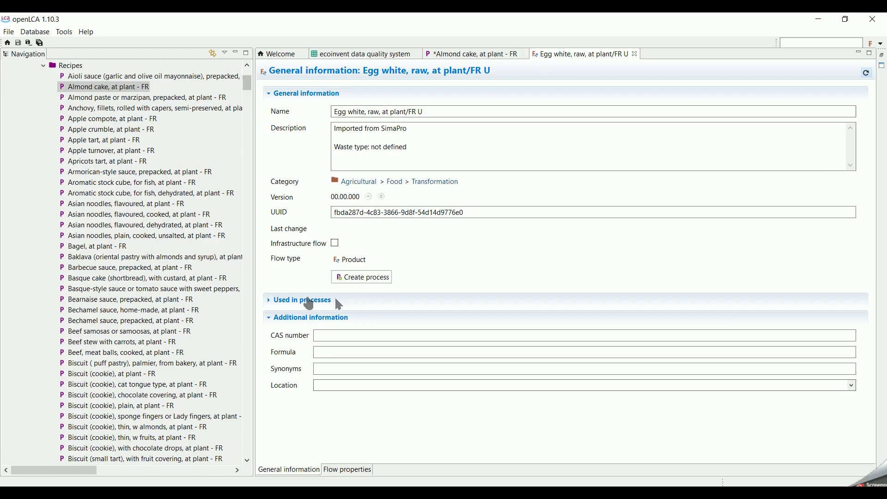
pyautogui.click(269, 301)
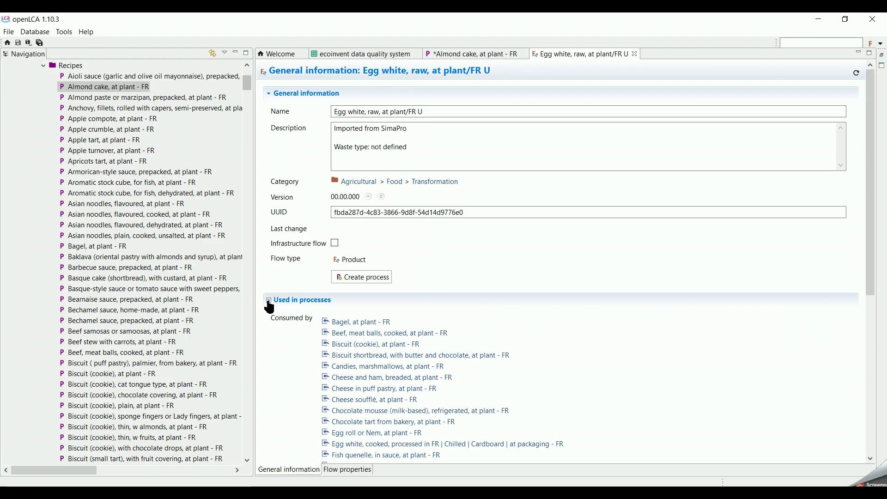
pyautogui.scroll(-2, 365, 320)
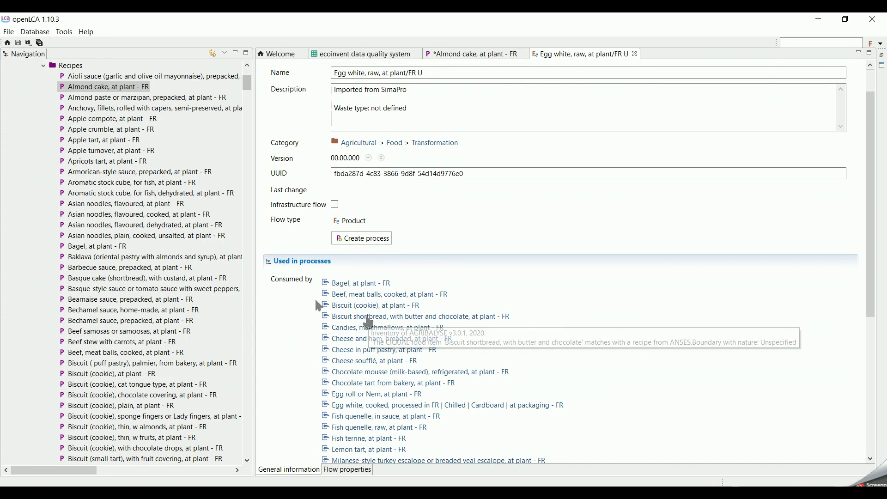
pyautogui.scroll(-4, 295, 293)
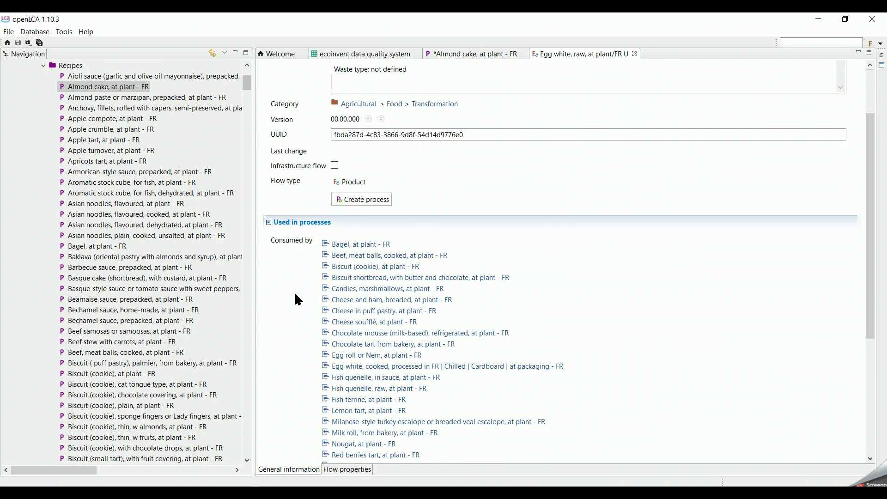
pyautogui.scroll(-5, 298, 301)
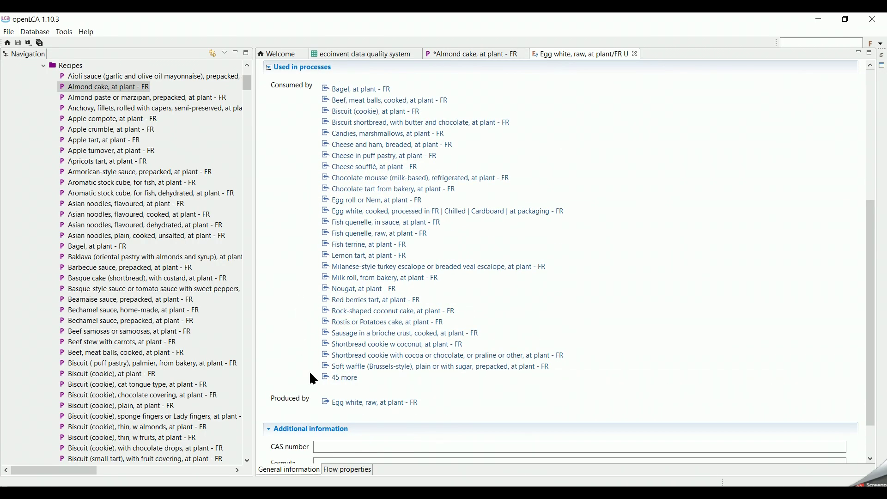
pyautogui.click(312, 402)
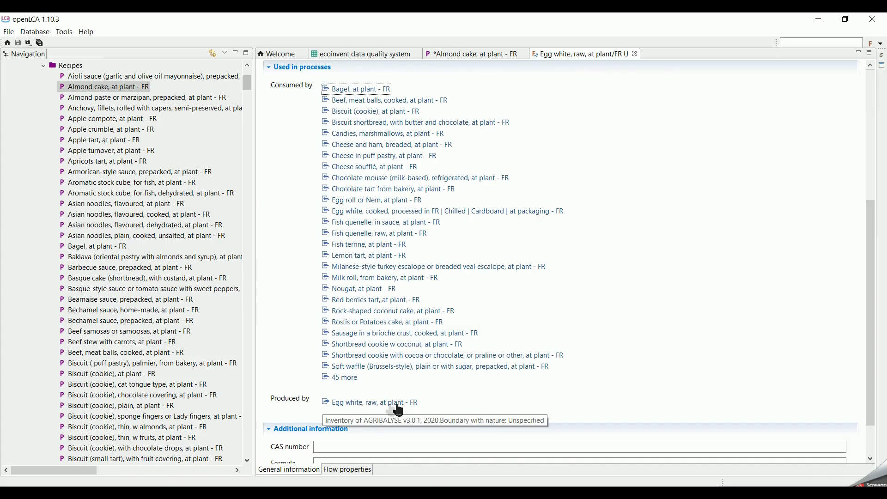
pyautogui.scroll(-2, 495, 407)
pyautogui.scroll(-1, 491, 400)
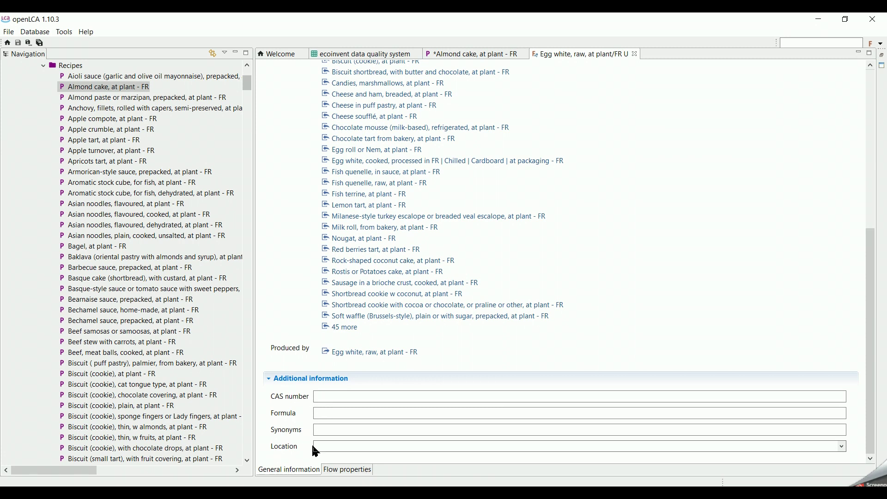
# View the egg white flow's properties and select its Mass flow property
pyautogui.click(351, 470)
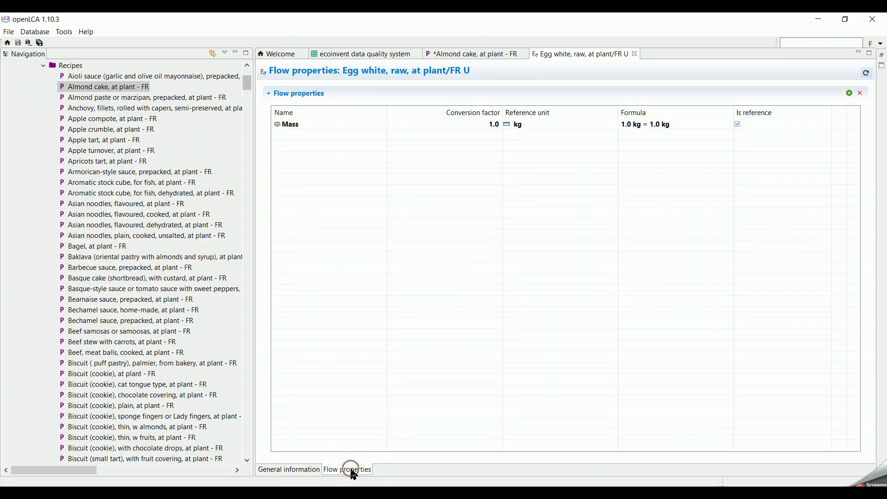
pyautogui.click(309, 126)
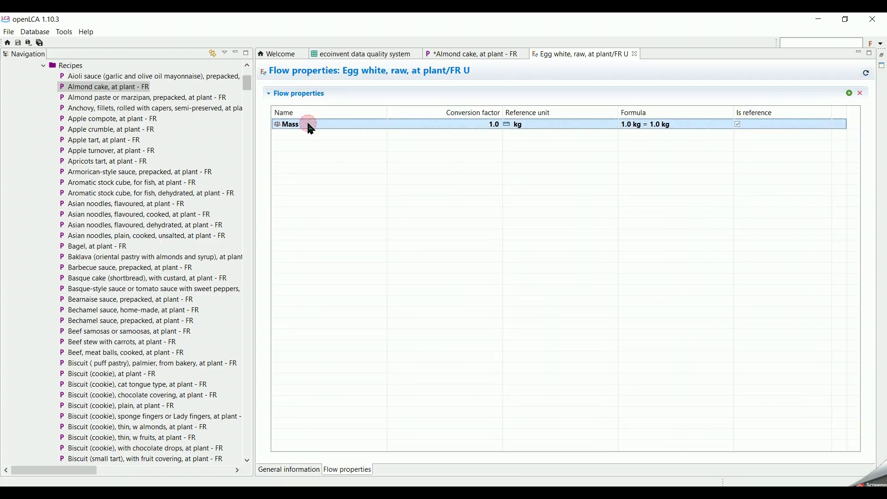
pyautogui.click(469, 128)
pyautogui.click(535, 127)
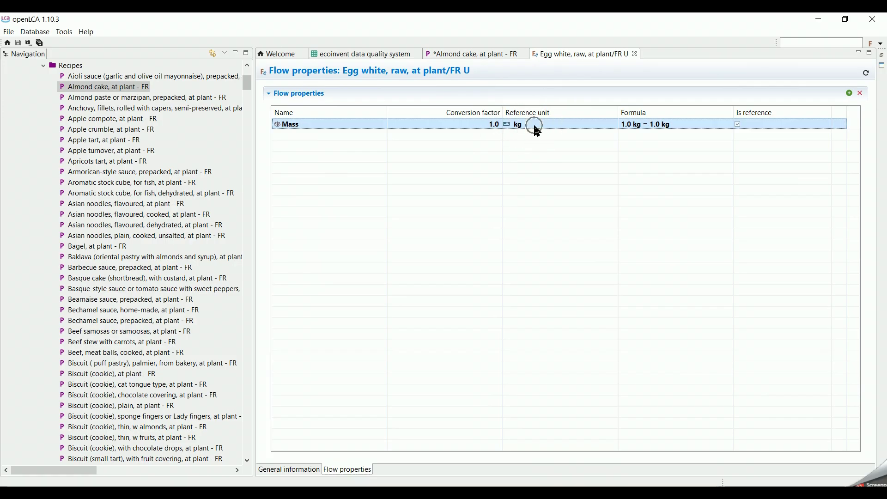
# Browse the Technical flow properties list, cancel without adding one, and return to the almond cake
pyautogui.doubleClick(323, 139)
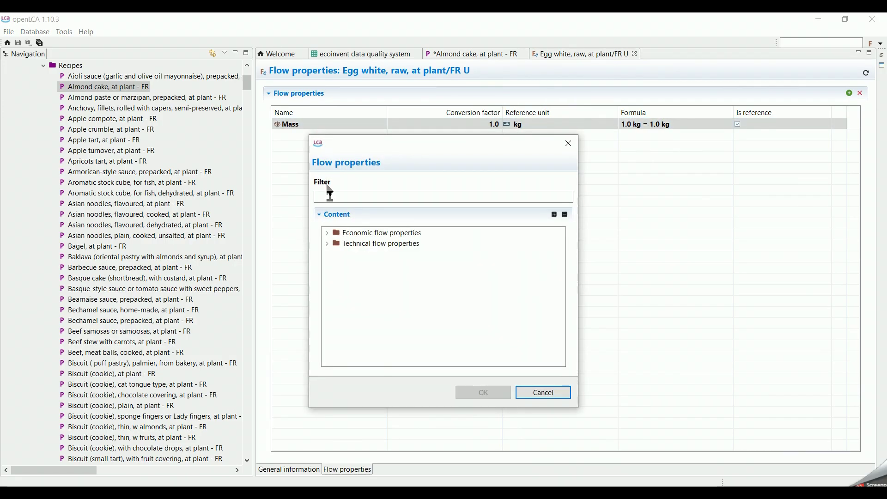
pyautogui.click(327, 244)
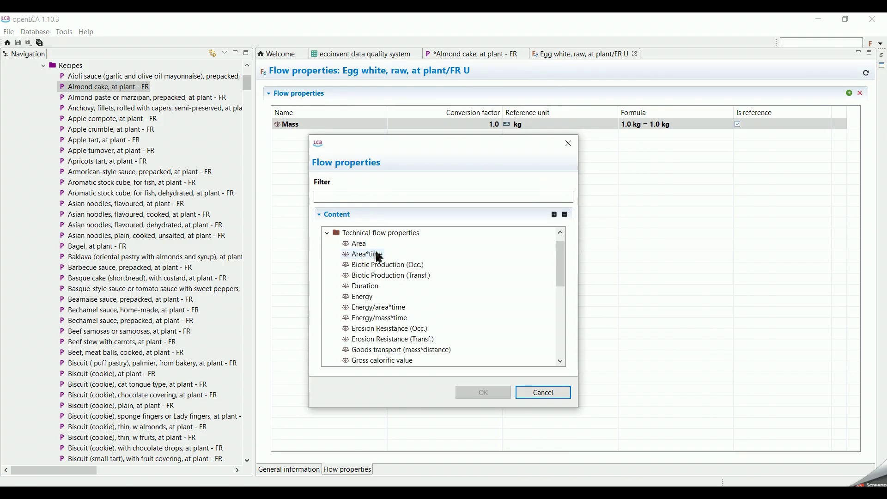
pyautogui.scroll(-6, 447, 309)
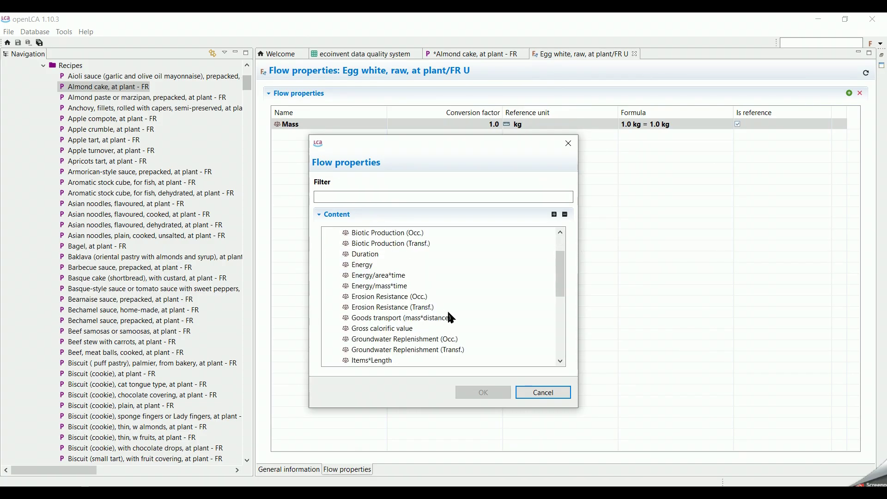
pyautogui.scroll(-1, 450, 315)
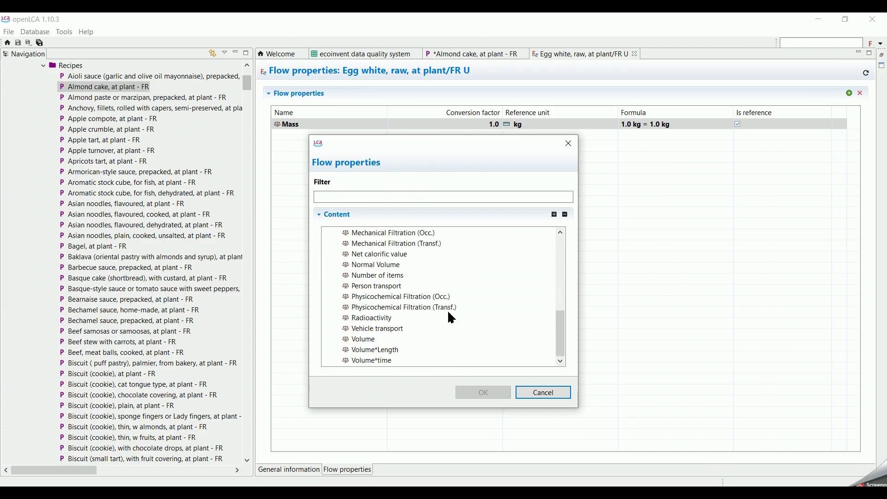
pyautogui.click(560, 396)
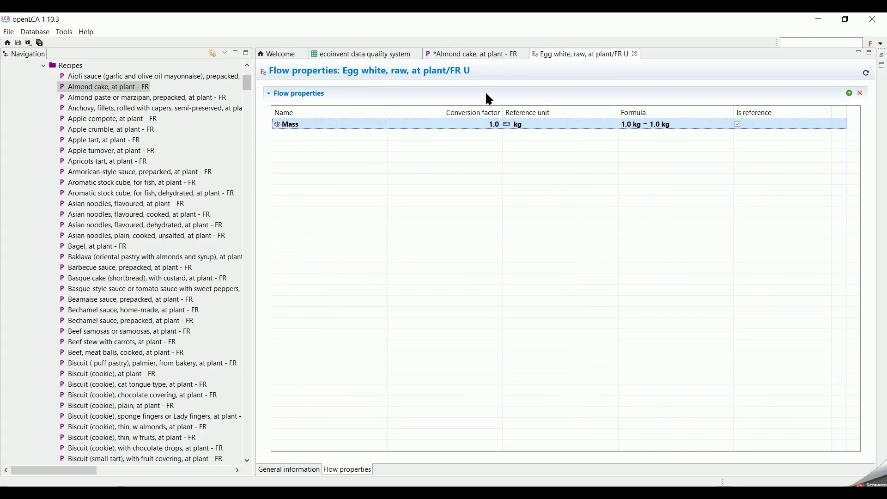
pyautogui.click(494, 54)
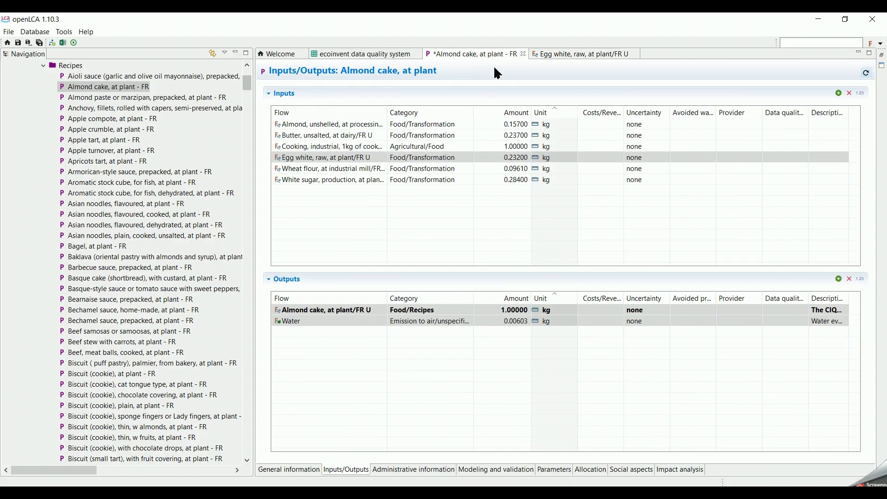
# Check the almond cake's Administrative information, then reopen the Egg white input flow from Inputs/Outputs
pyautogui.click(429, 470)
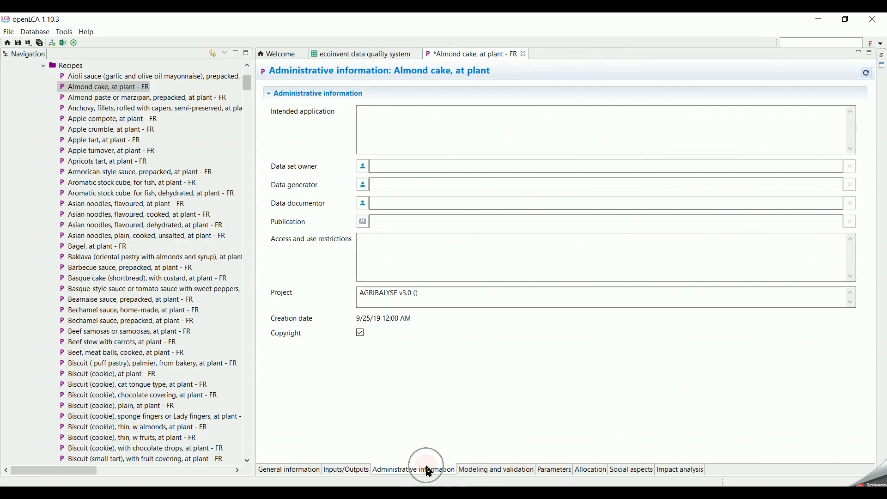
pyautogui.click(339, 113)
pyautogui.click(346, 469)
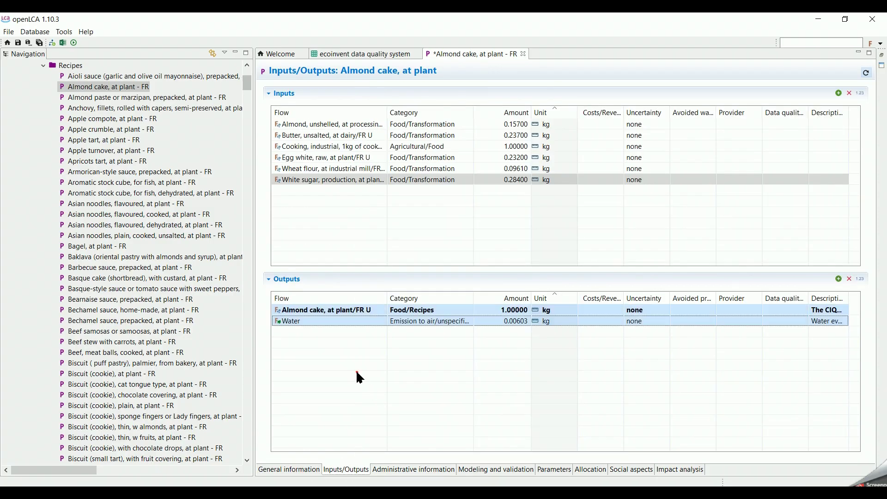
pyautogui.press('Up')
pyautogui.press('Up')
pyautogui.press('Return')
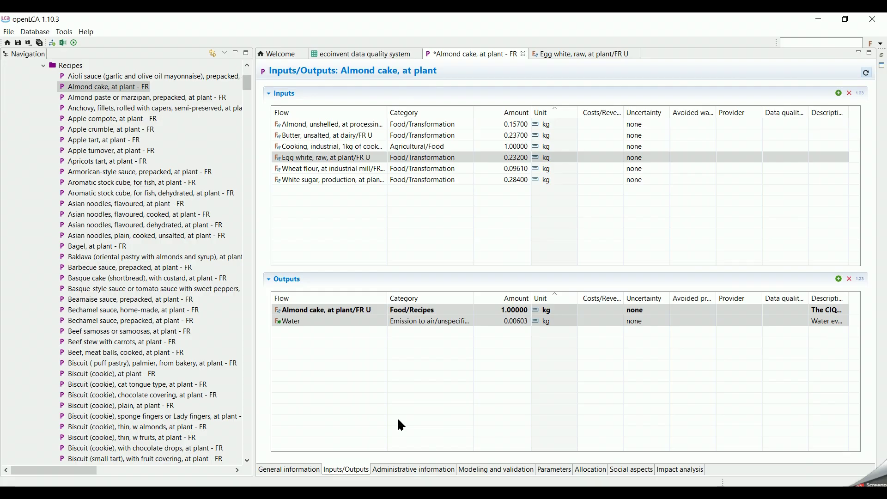
# Show the Almond cake process's General information page scrolled to the top
pyautogui.click(310, 469)
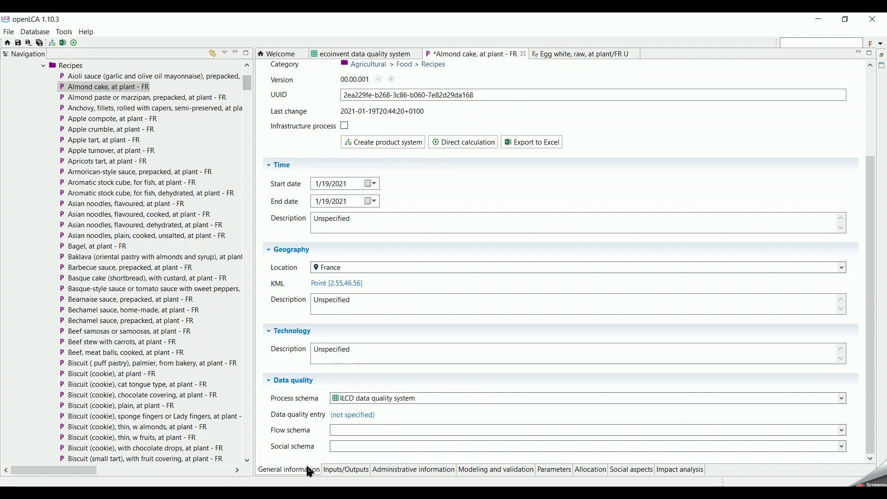
pyautogui.scroll(2, 464, 324)
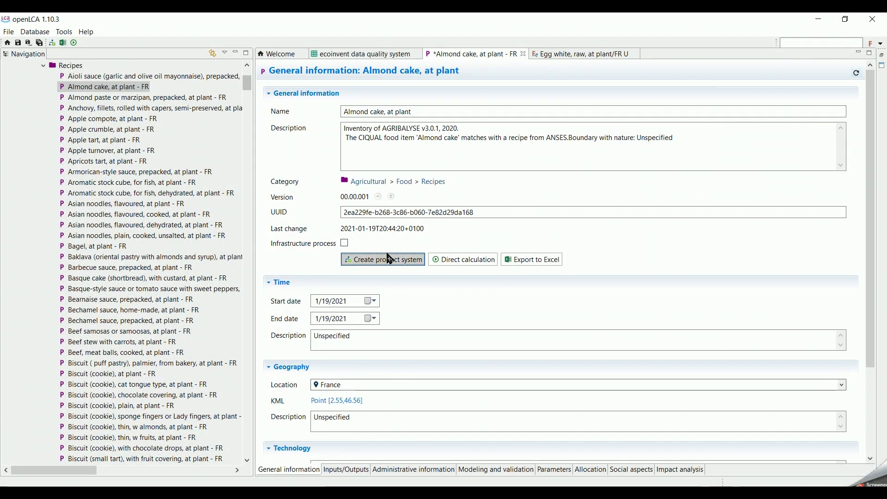
# Create the 'Almond cake, at plant' product system preferring default providers and Unit process links
pyautogui.click(390, 259)
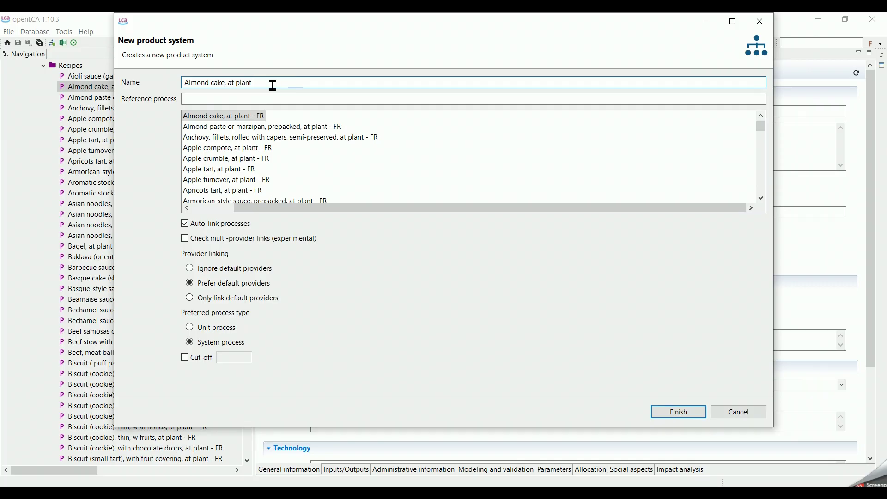
pyautogui.click(274, 283)
pyautogui.click(226, 328)
pyautogui.click(190, 327)
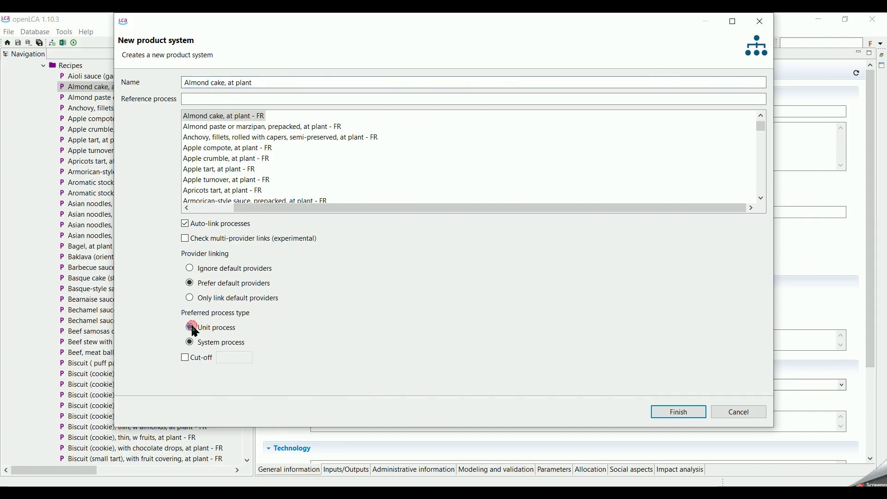
pyautogui.click(676, 410)
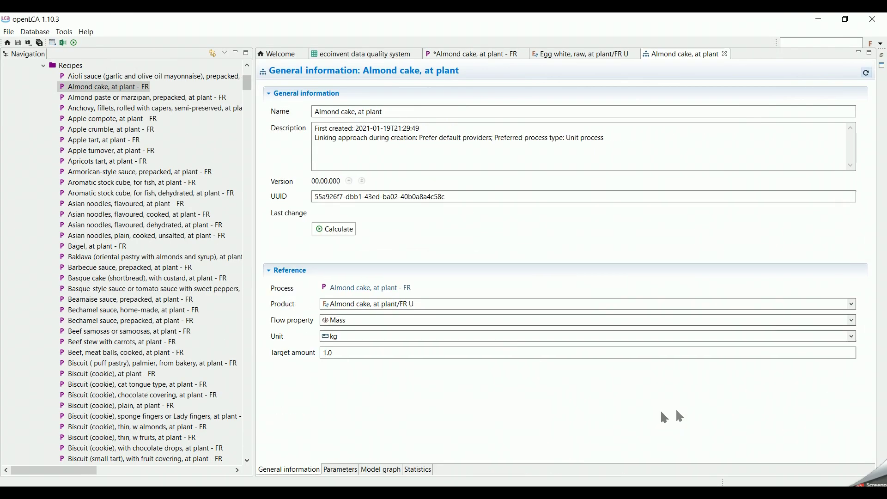
# Set the Almond cake product system's target amount to 5 kg (flow property Mass) and save it
pyautogui.click(299, 111)
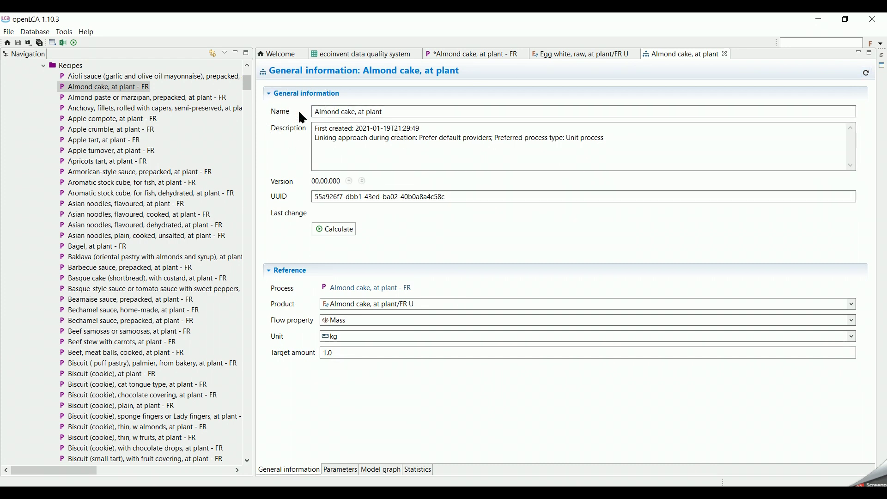
pyautogui.click(306, 132)
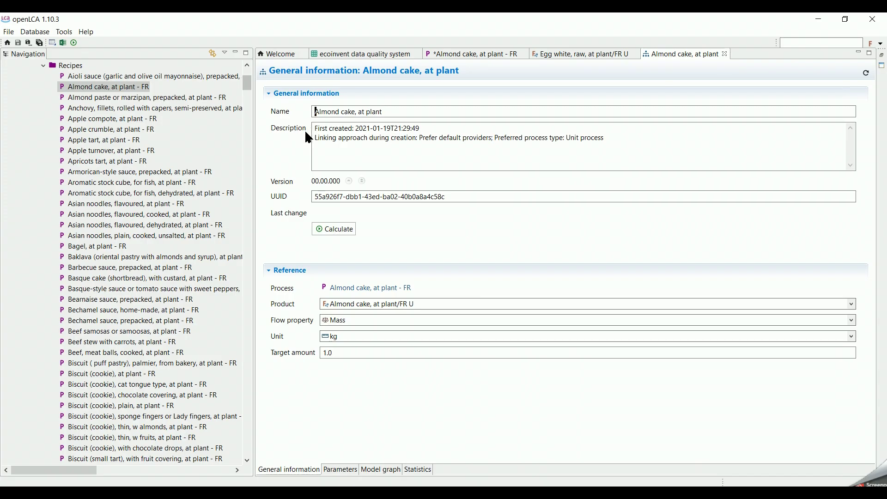
pyautogui.click(455, 305)
pyautogui.click(450, 319)
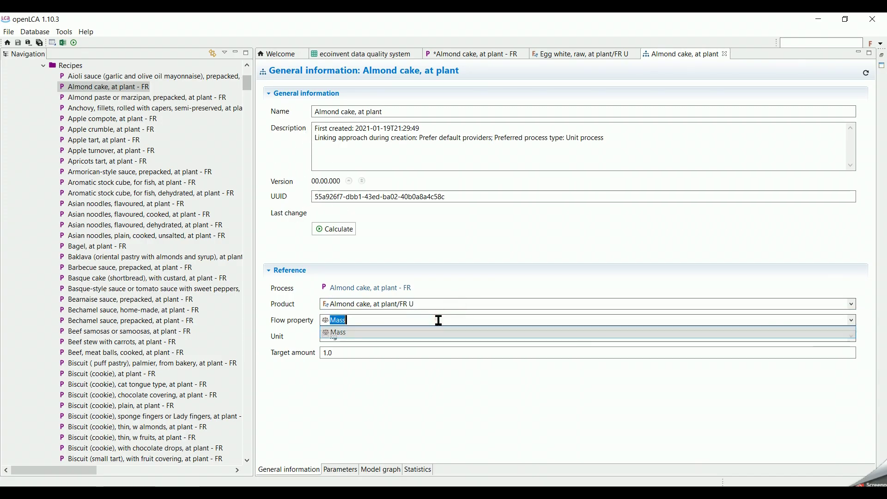
pyautogui.click(421, 336)
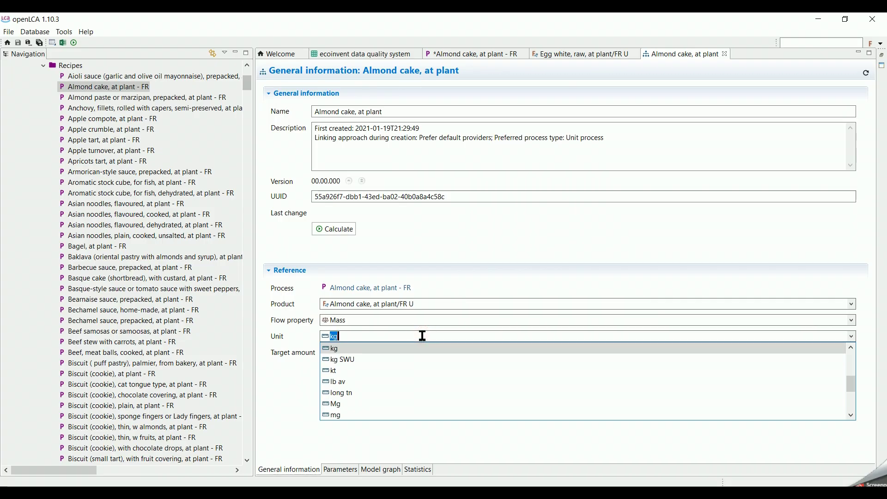
pyautogui.click(423, 348)
pyautogui.click(422, 349)
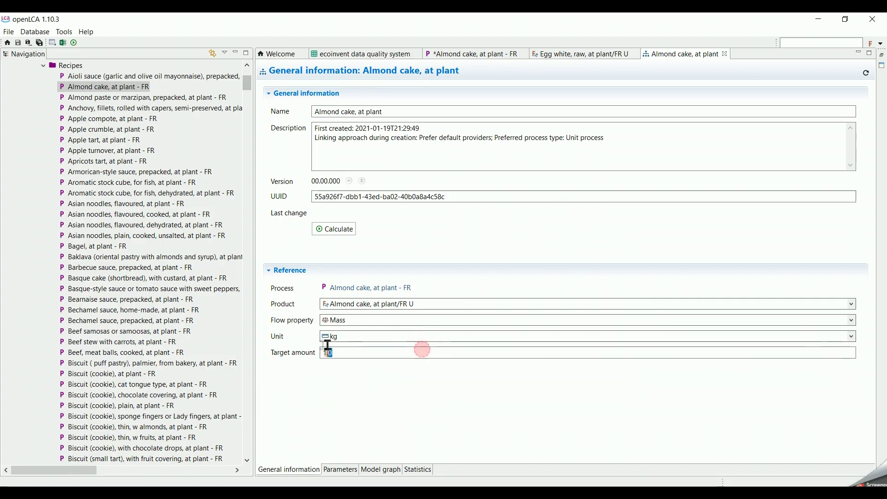
pyautogui.write('5')
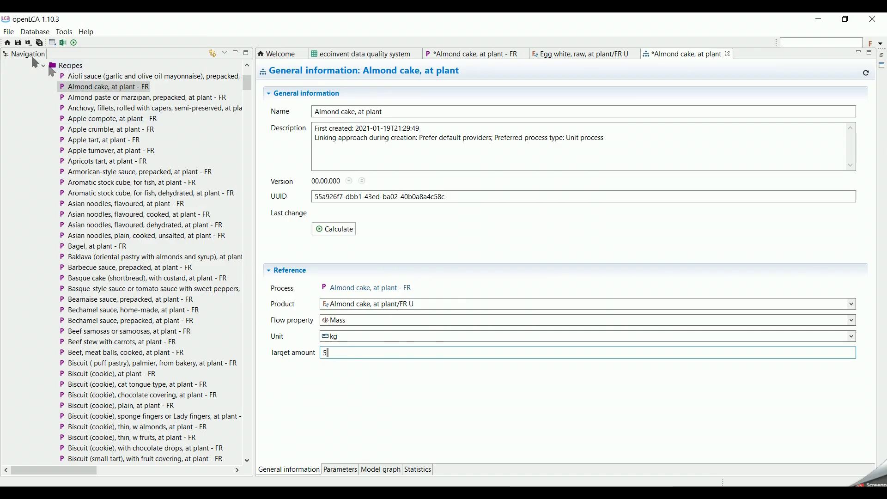
pyautogui.click(17, 43)
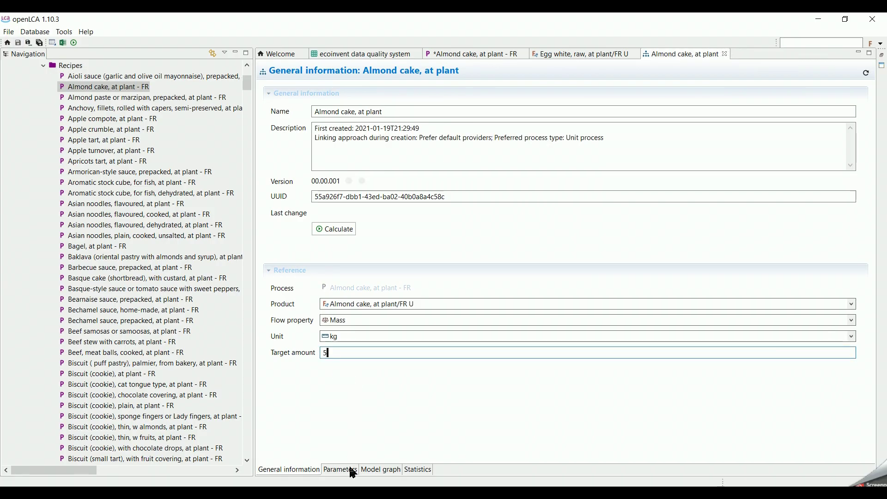
# Centre the almond cake node in the model graph and expand its six ingredient input processes
pyautogui.click(374, 470)
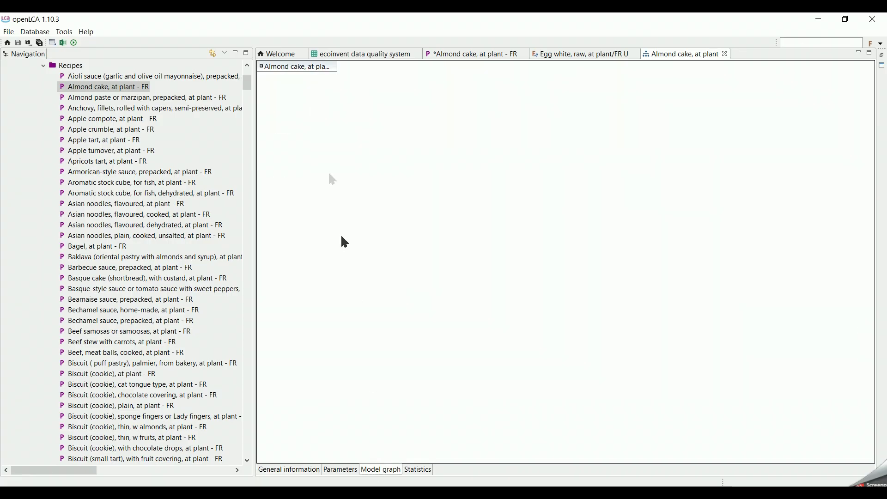
pyautogui.moveTo(312, 74); pyautogui.dragTo(444, 184)
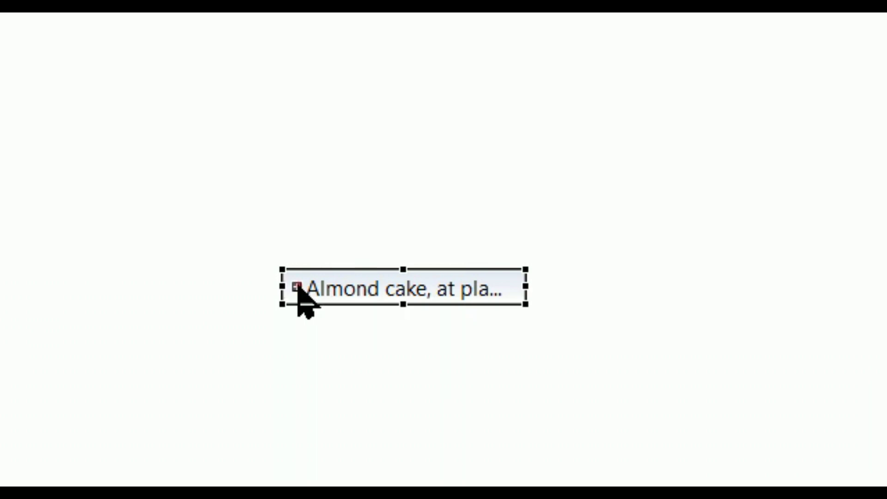
pyautogui.click(296, 287)
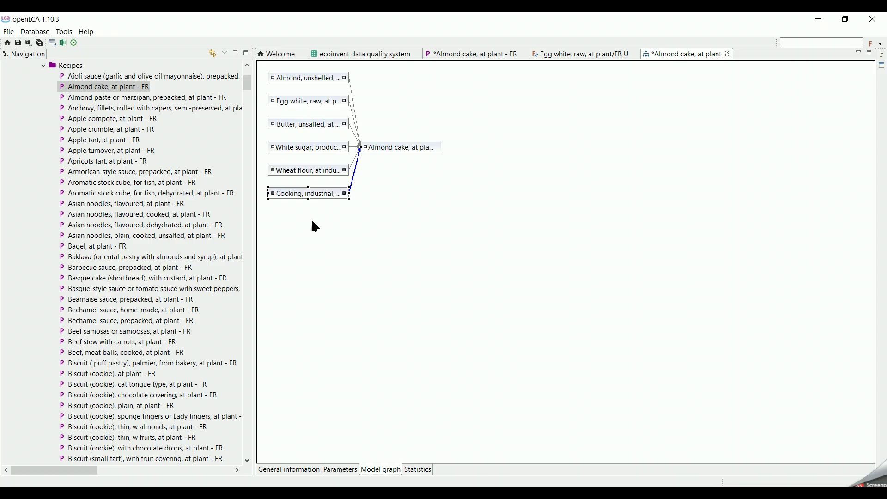
# Enlarge the Cooking, industrial box so its inputs and outputs are listed
pyautogui.moveTo(308, 199); pyautogui.dragTo(308, 212)
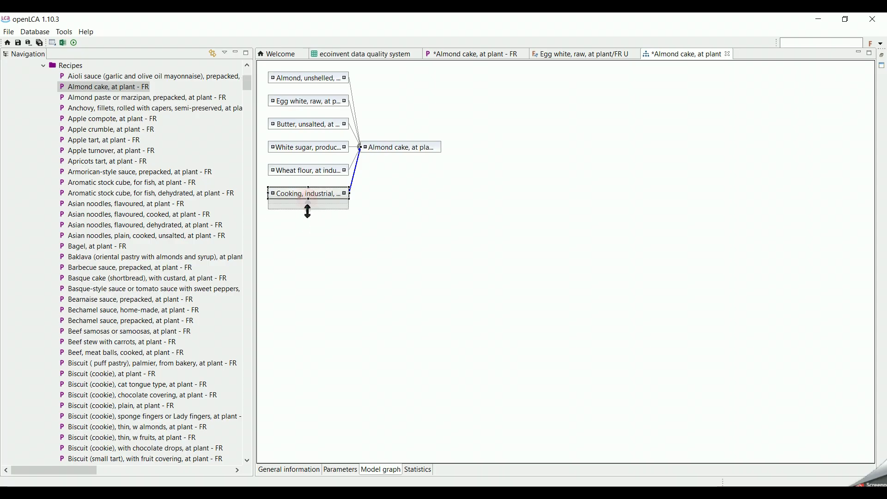
pyautogui.moveTo(300, 254); pyautogui.dragTo(300, 255)
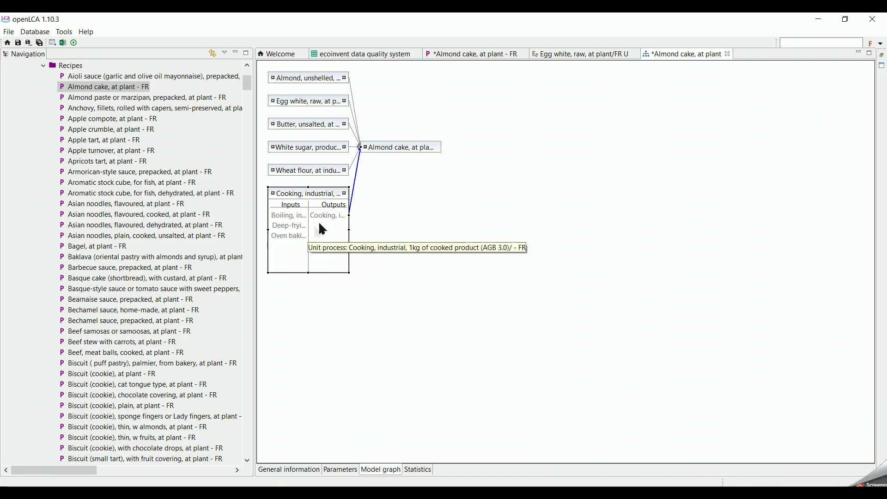
pyautogui.rightClick(331, 173)
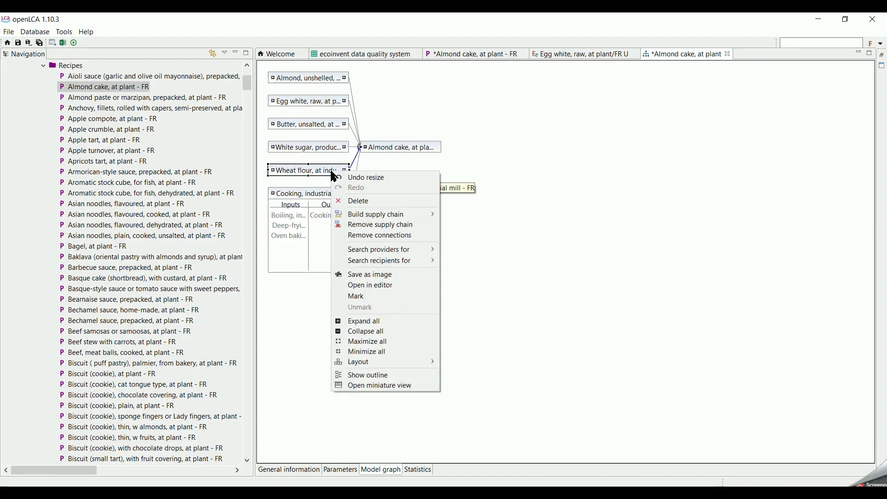
# Open the Wheat flour, at industrial mill process and view its 1 kg input and output flows
pyautogui.click(398, 286)
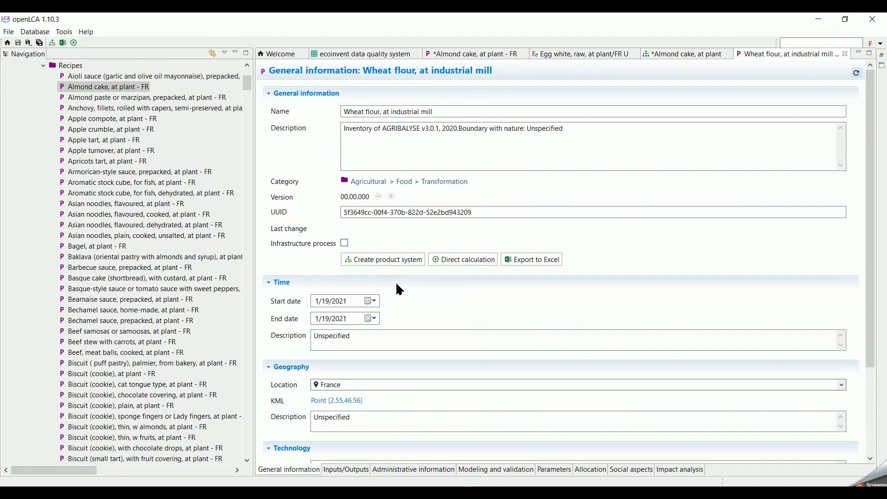
pyautogui.click(363, 469)
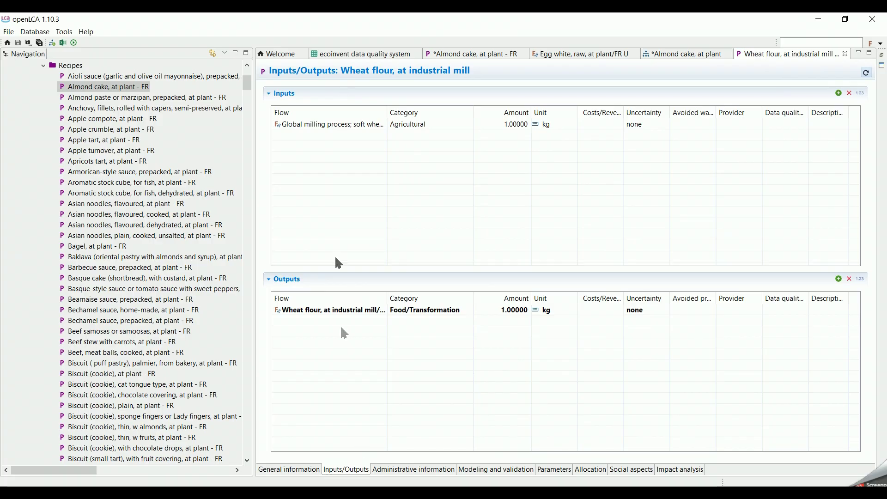